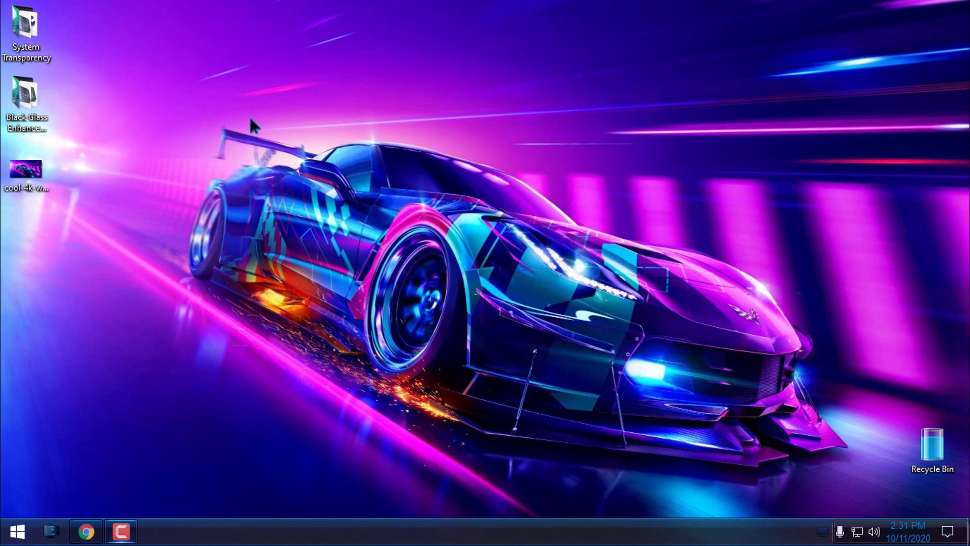
Step: Minimize the browser to reveal the desktop and look inside the Black Glass Enhanced v0.5 folder
click(822, 531)
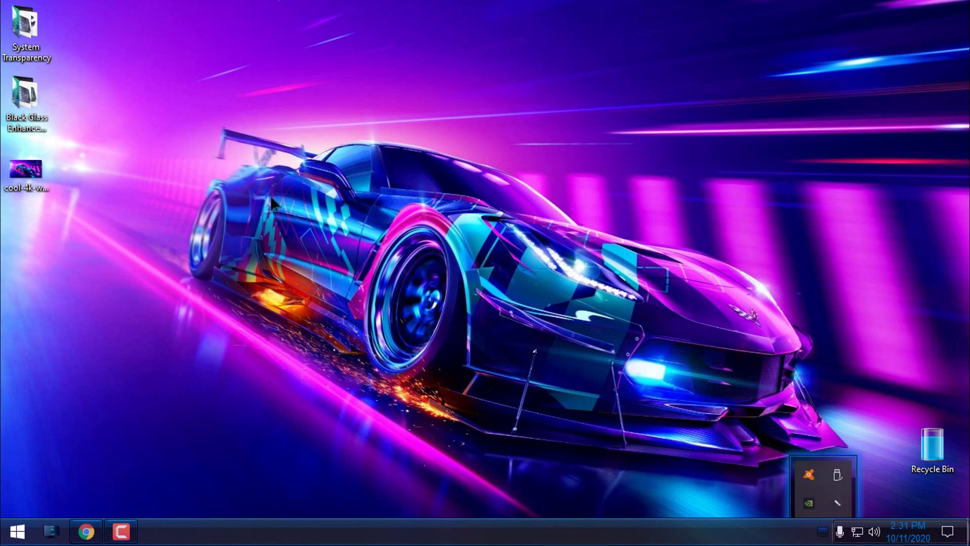
click(86, 530)
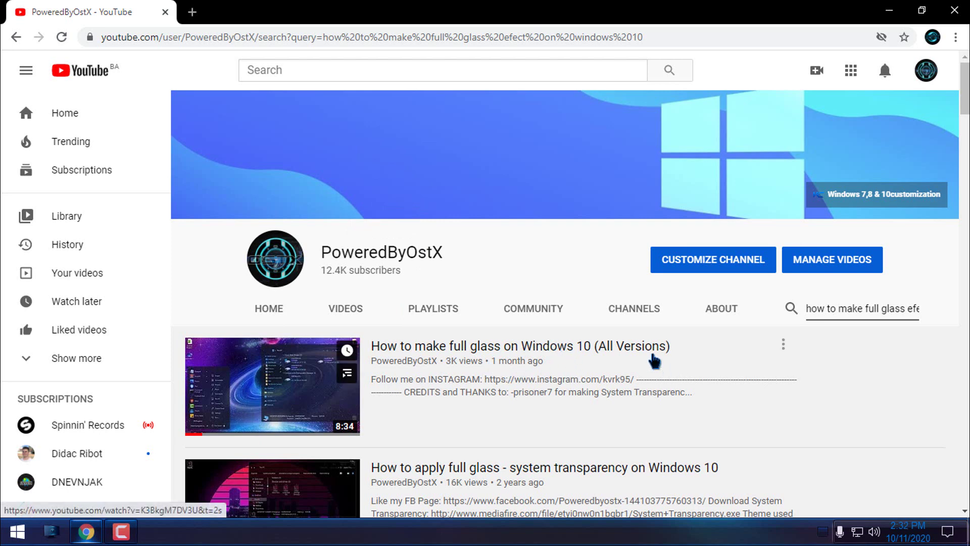
click(889, 11)
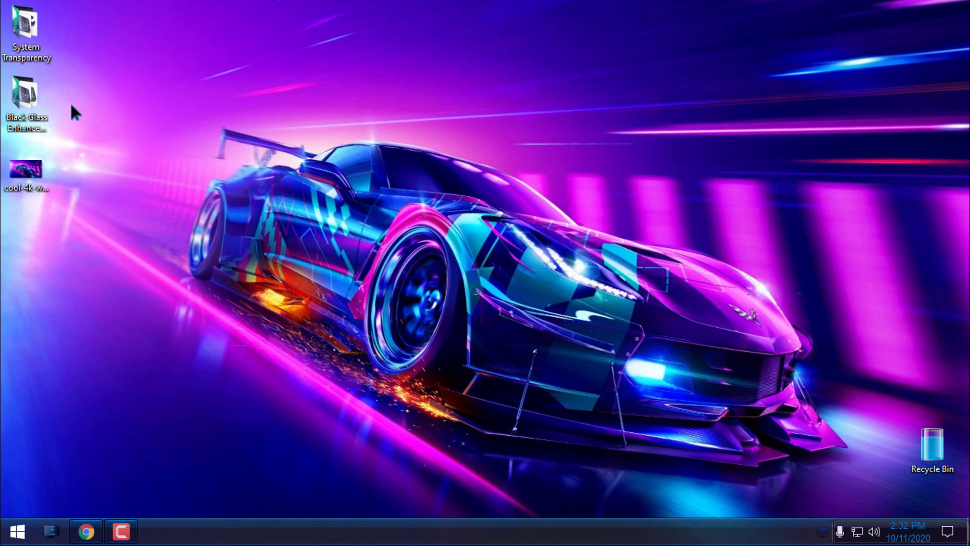
click(27, 98)
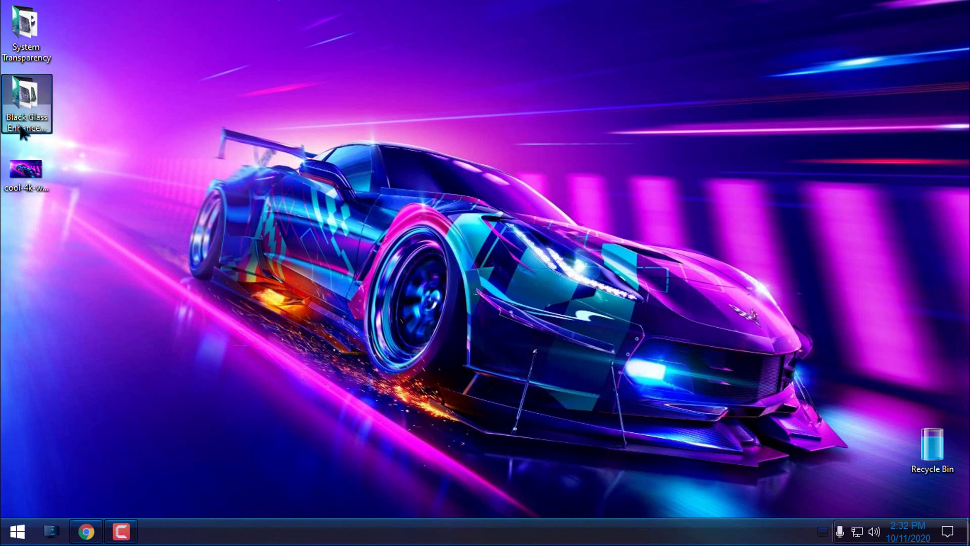
click(37, 29)
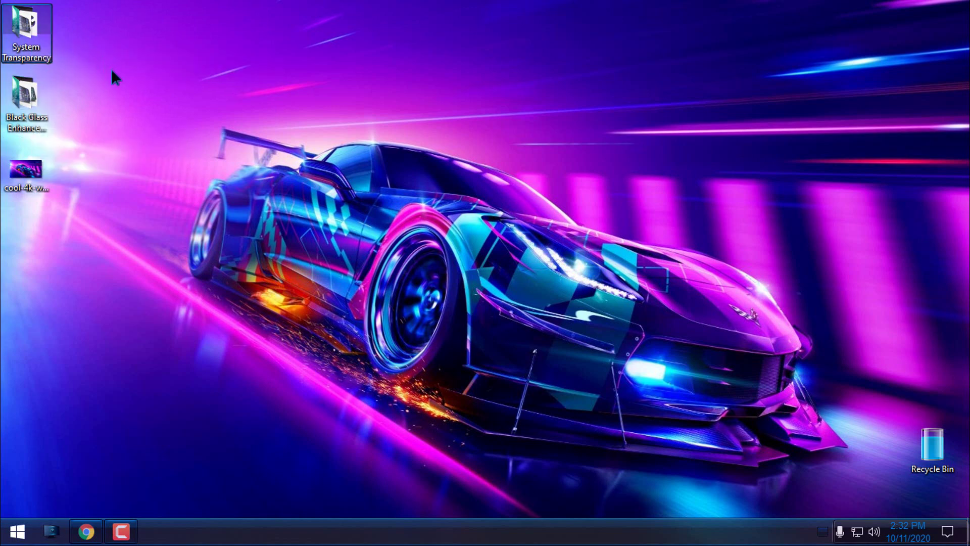
click(44, 120)
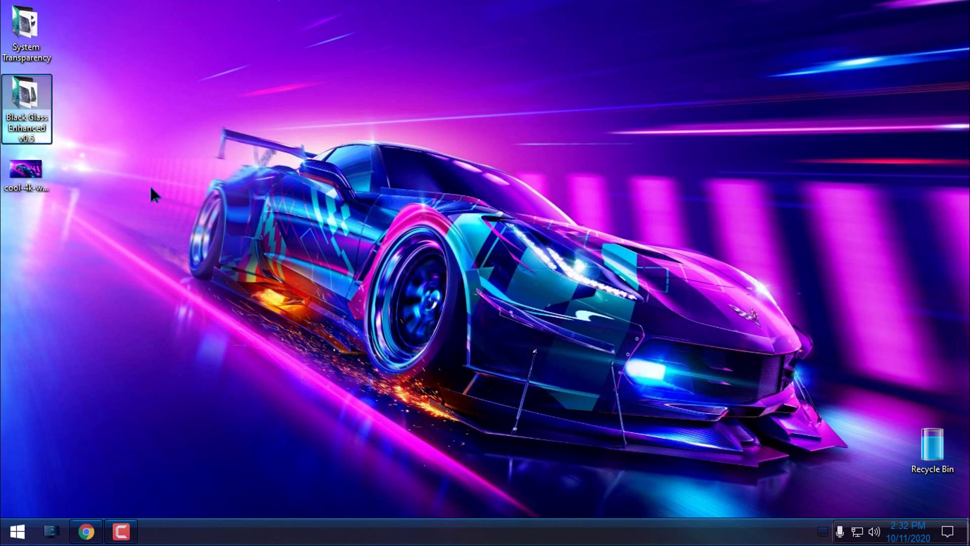
double_click(26, 109)
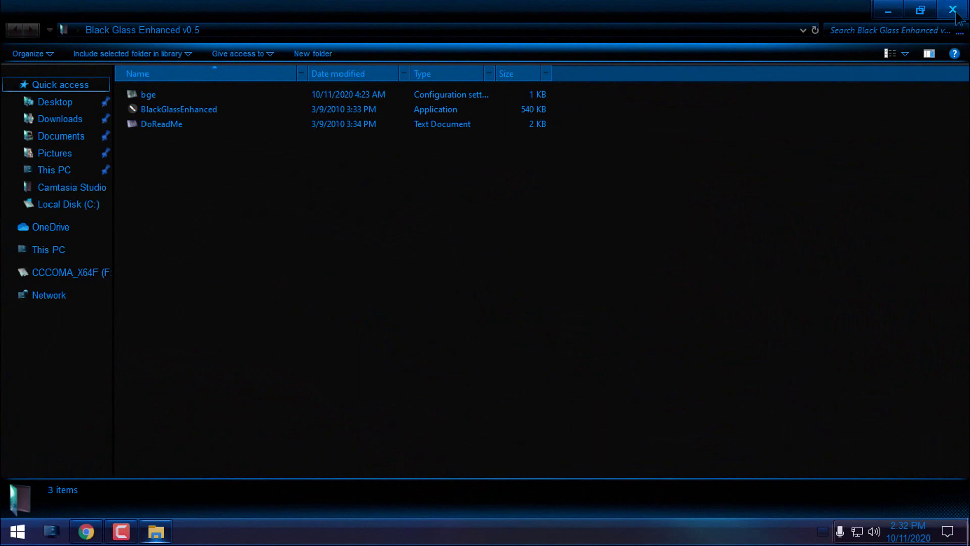
click(954, 10)
Step: Paste a copy of the Black Glass Enhanced v0.5 folder into Local Disk (C:) and open it
right_click(25, 94)
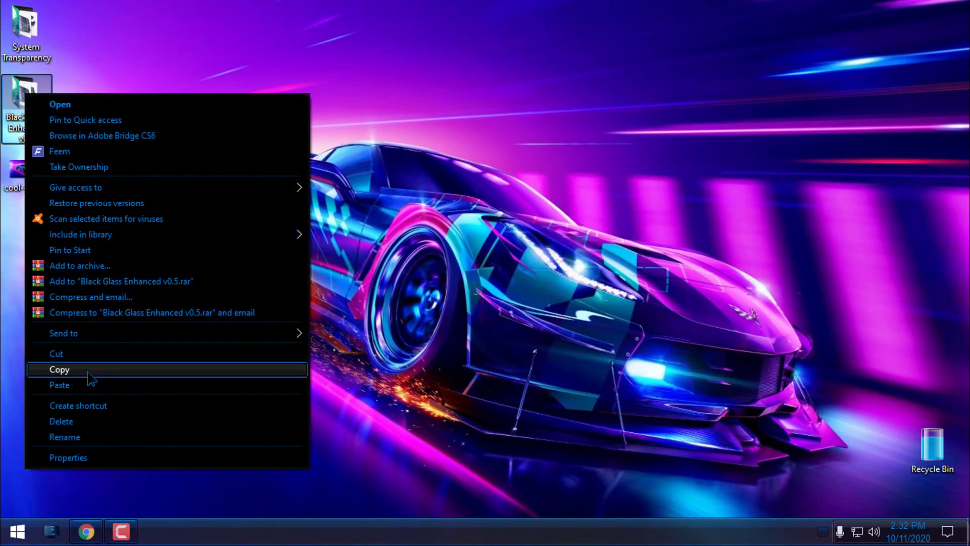
click(59, 369)
click(51, 530)
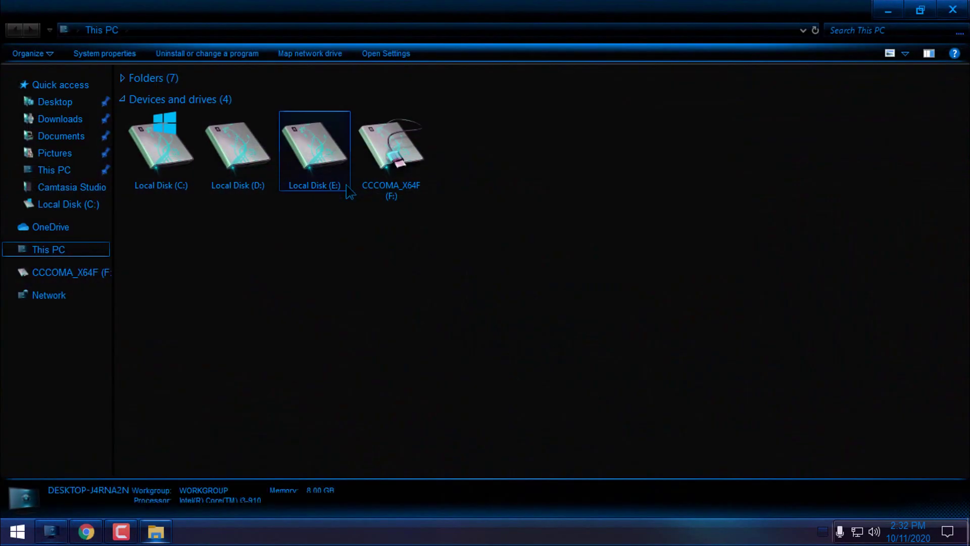
double_click(174, 167)
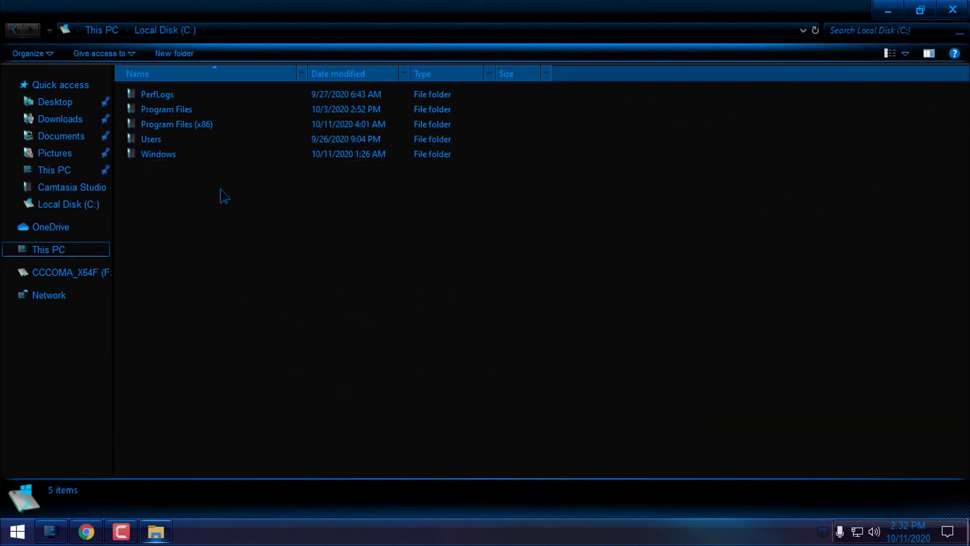
right_click(247, 201)
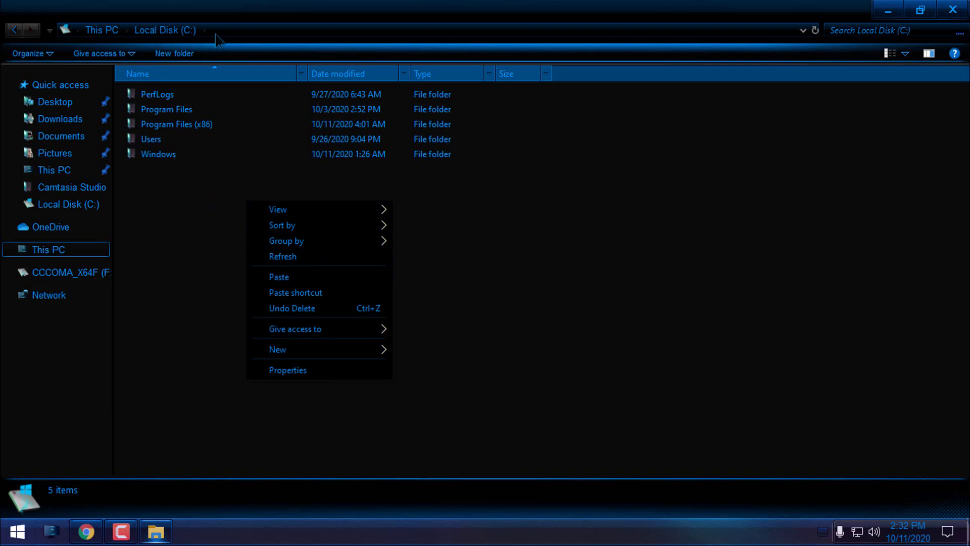
click(300, 278)
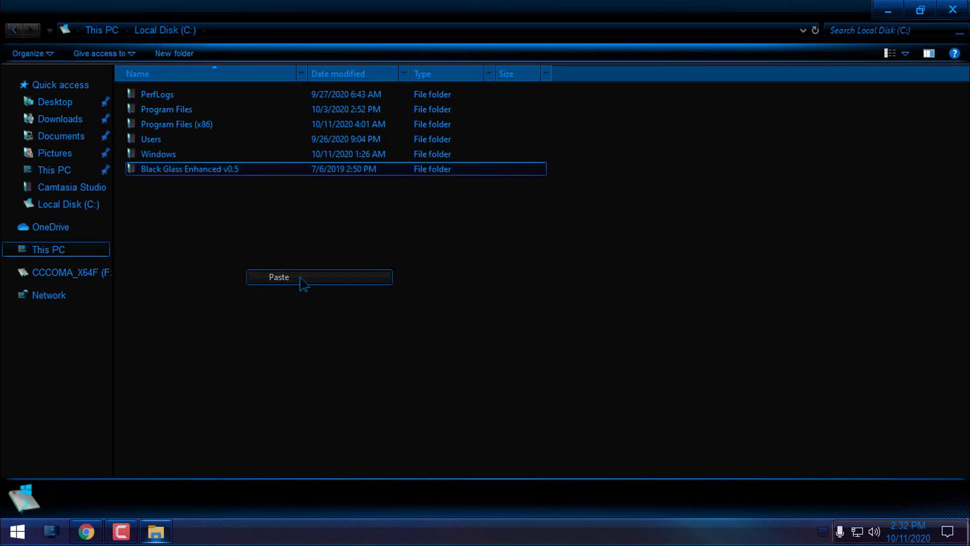
double_click(204, 171)
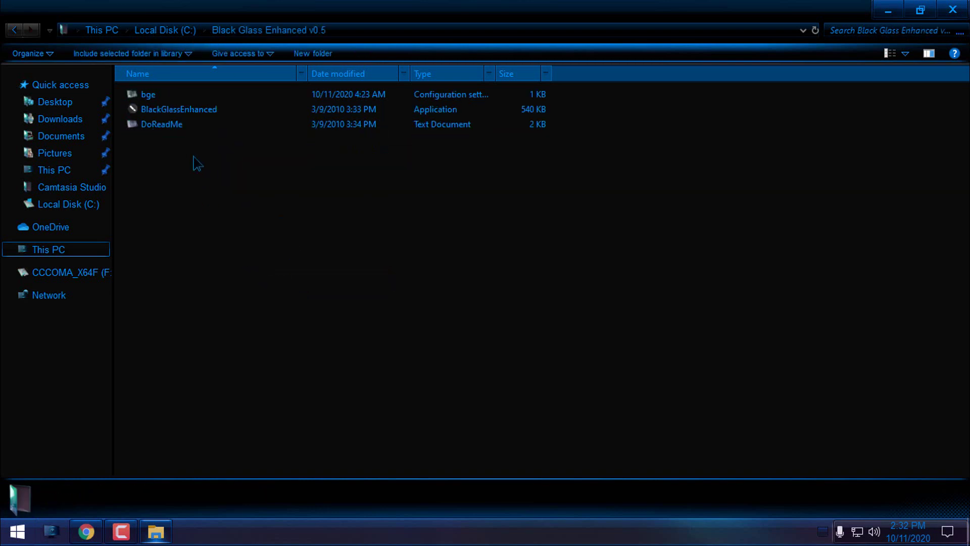
click(186, 112)
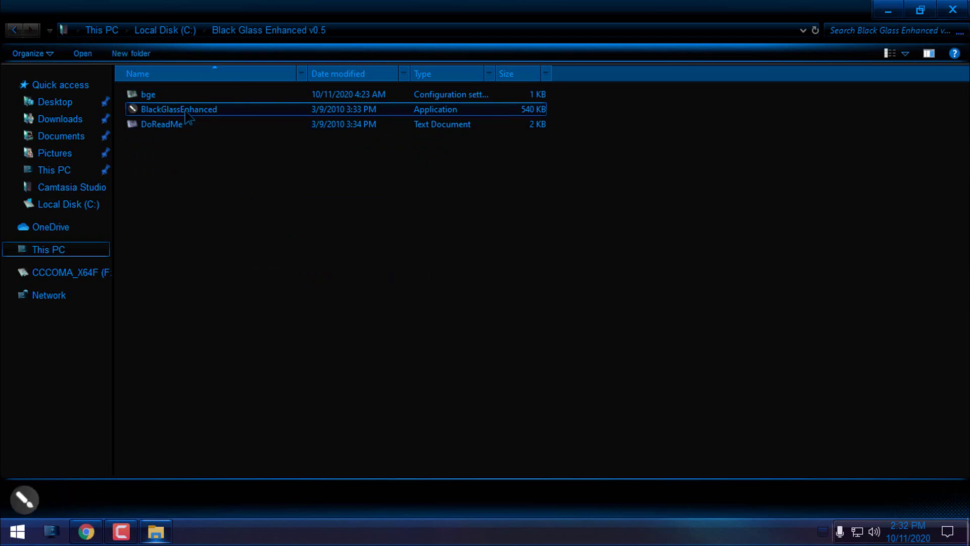
click(958, 15)
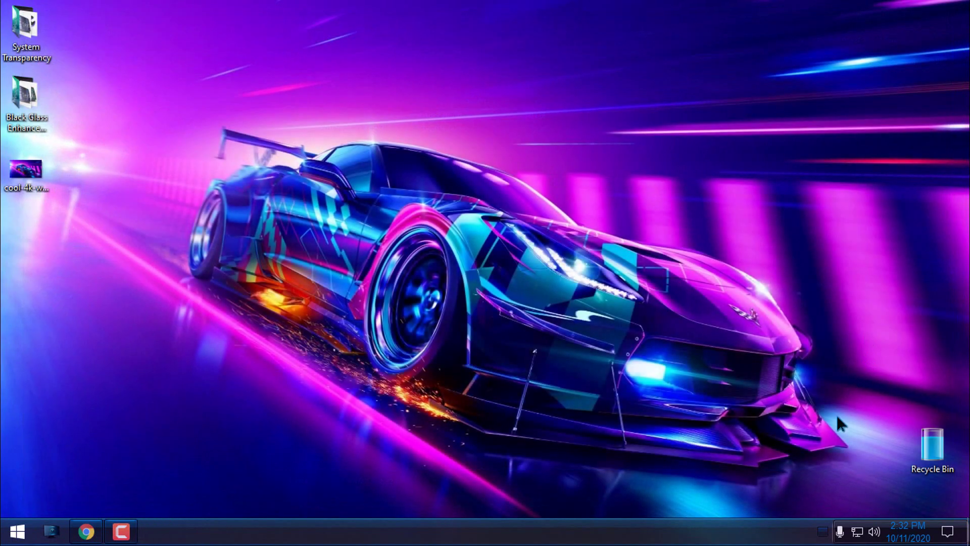
click(823, 531)
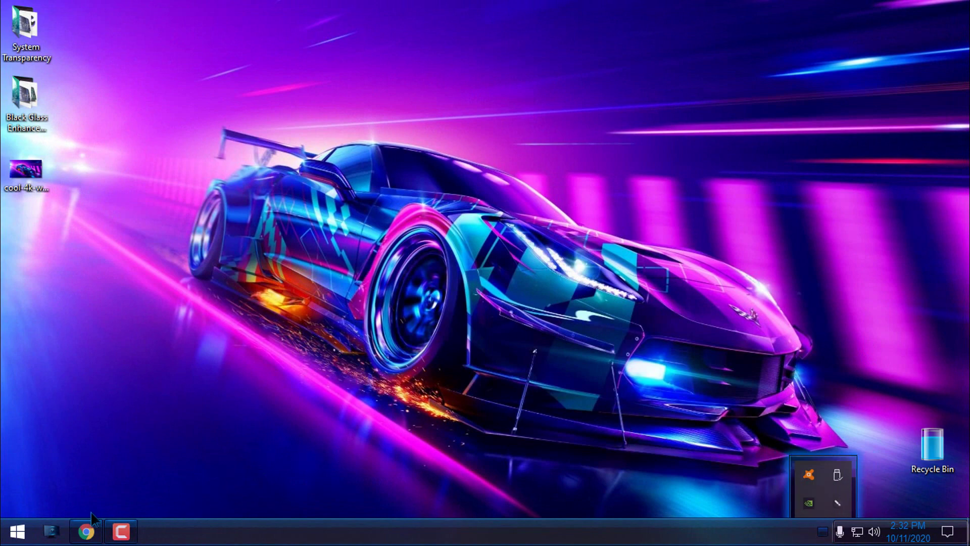
click(51, 531)
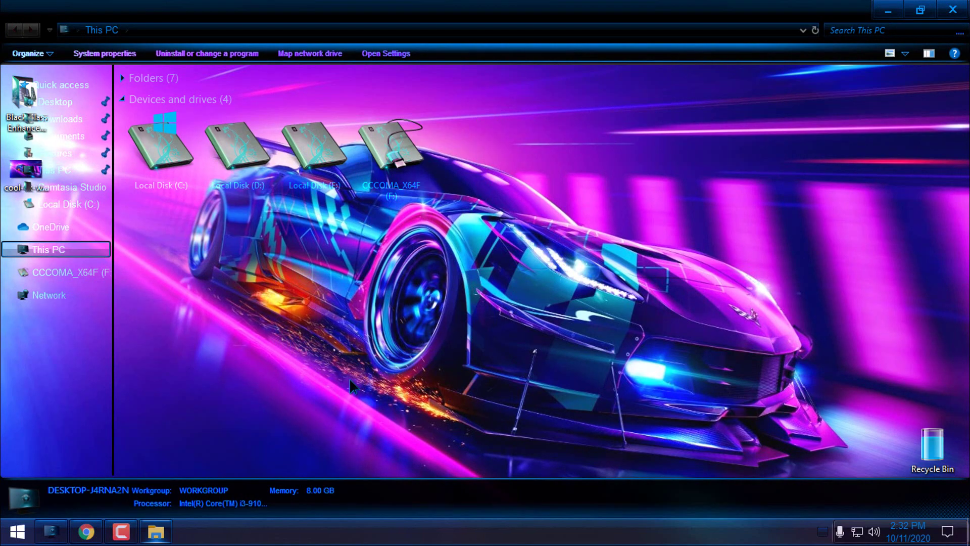
drag(540, 10, 523, 71)
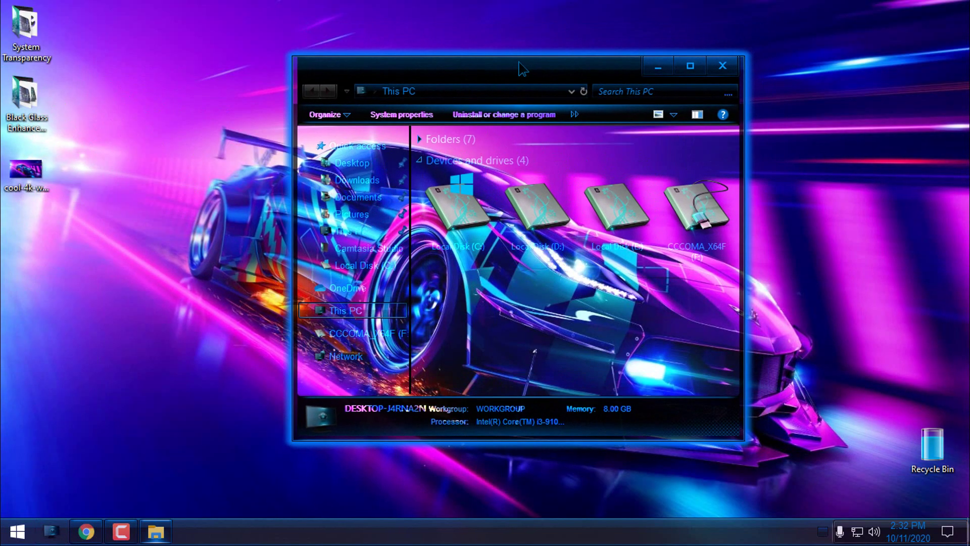
click(690, 66)
drag(602, 8, 533, 69)
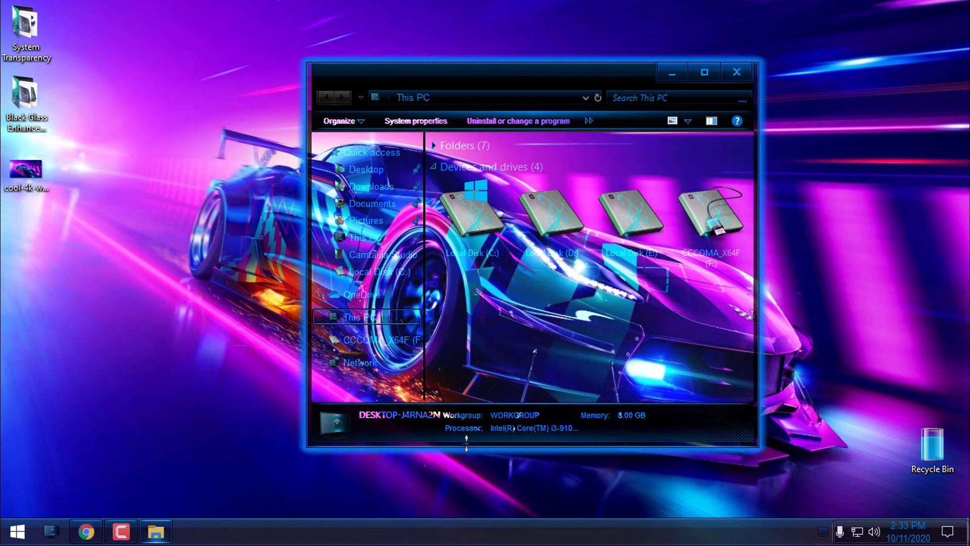
click(717, 80)
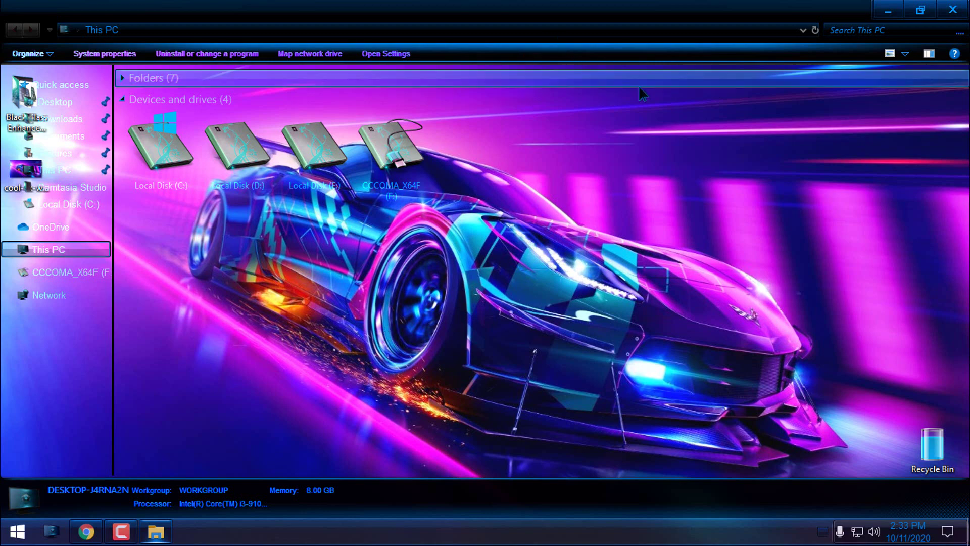
click(953, 10)
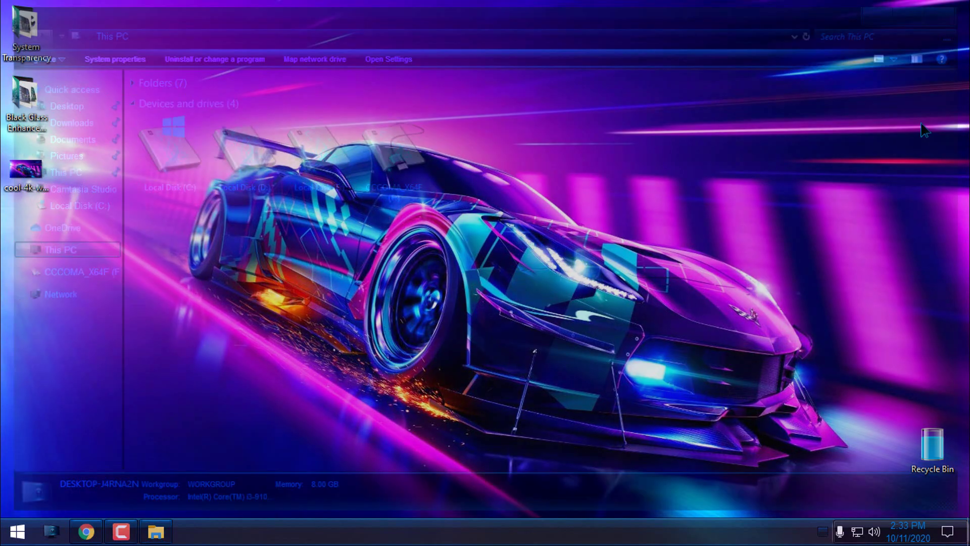
Step: Open Black Glass Enhanced's Options from its hidden tray icon
click(824, 532)
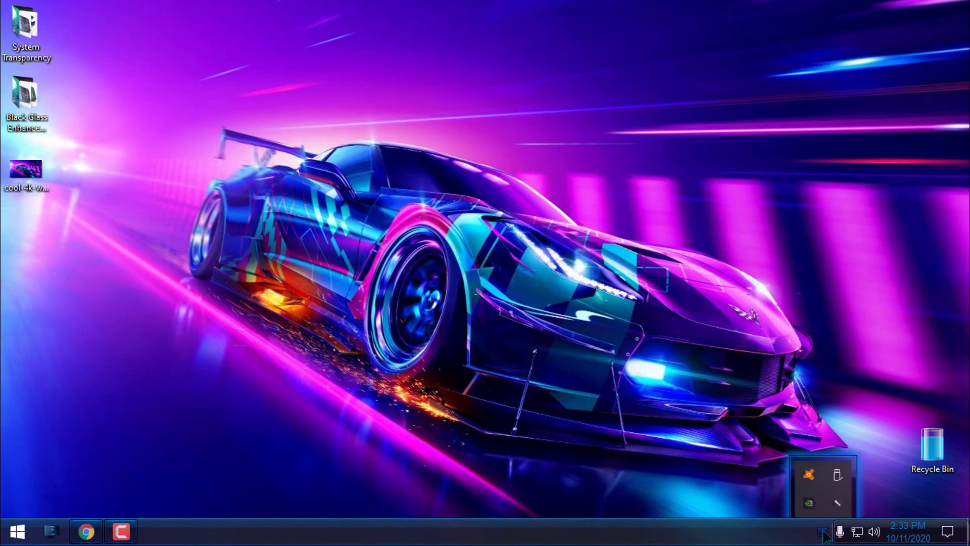
right_click(839, 504)
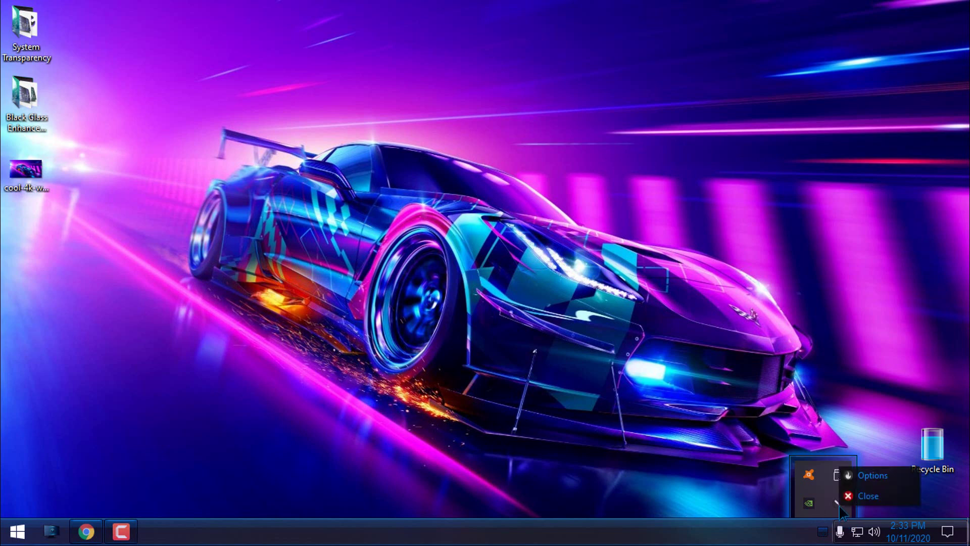
click(870, 474)
Step: Review the explorer.exe, cmd.exe and wmplayer.exe entries in the Process fields, leaving them unchanged
drag(454, 211, 366, 209)
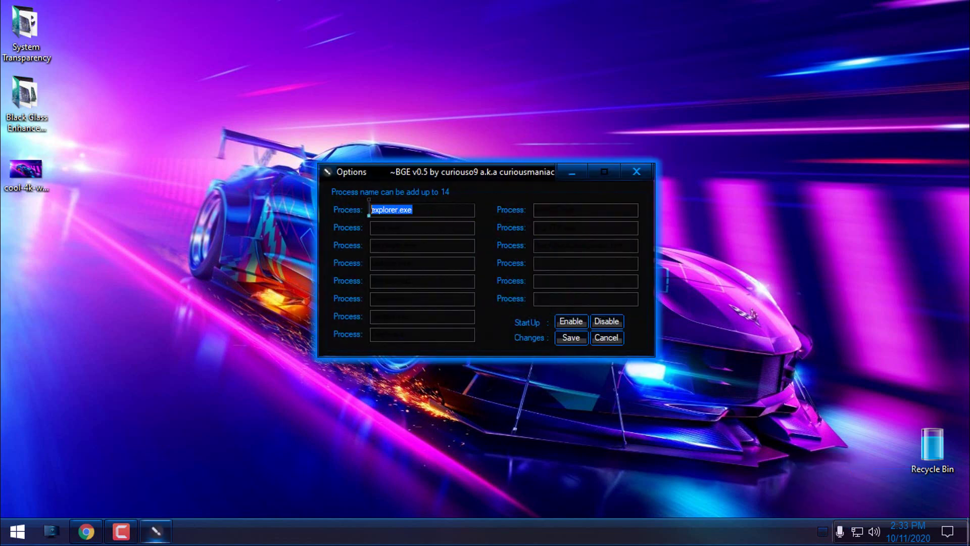
key(Delete)
key(ctrl+z)
drag(424, 226, 337, 228)
drag(421, 248, 385, 255)
click(452, 248)
drag(444, 210, 332, 215)
drag(439, 228, 332, 228)
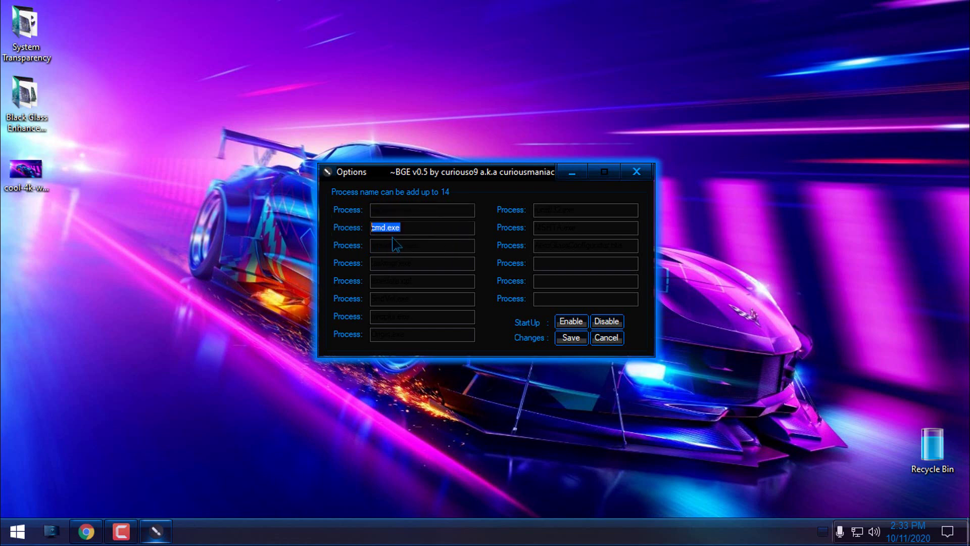
drag(427, 246, 331, 247)
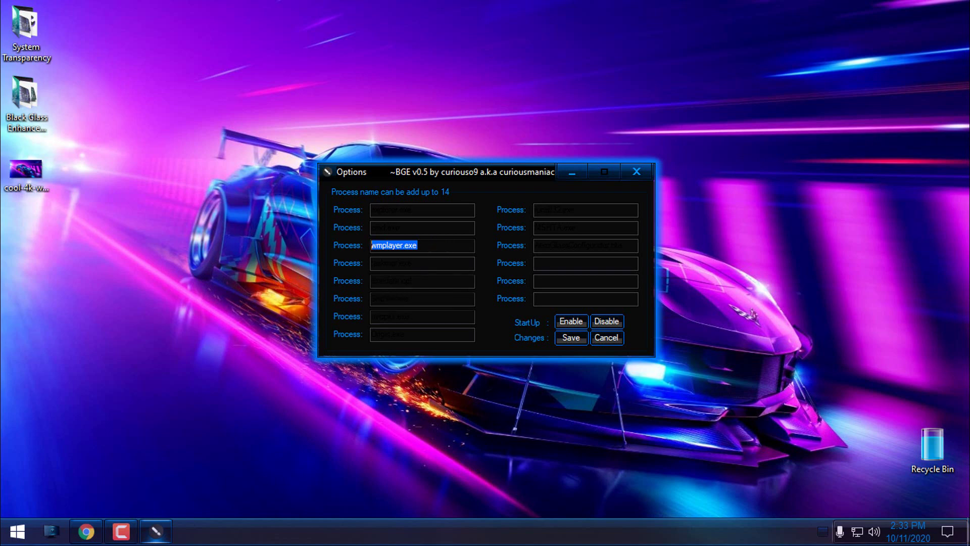
Step: Check Notepad from the Start menu, close it, and enter notepad.exe in the next empty Process field
click(18, 531)
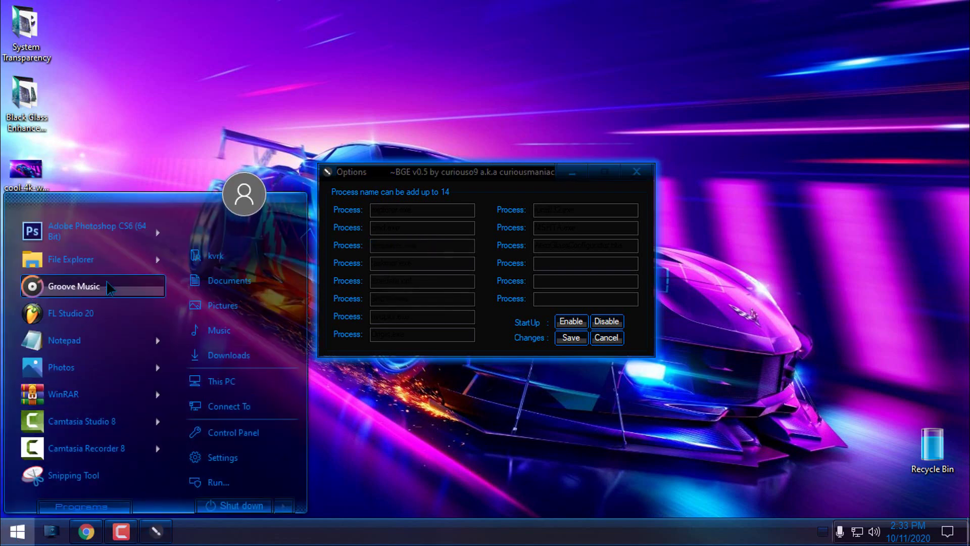
click(74, 344)
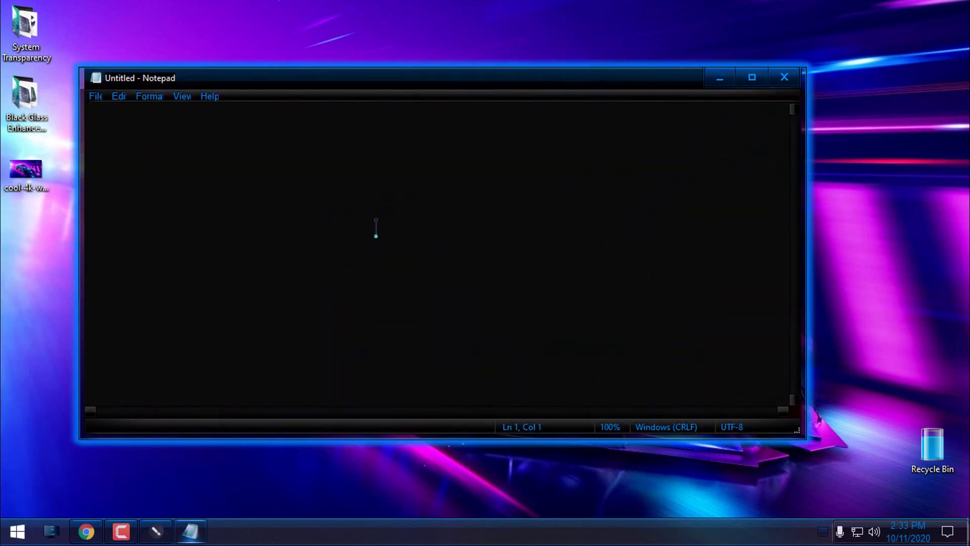
mouse_move(319, 86)
mouse_down()
mouse_move(367, 69)
mouse_move(311, 77)
mouse_move(305, 88)
mouse_up()
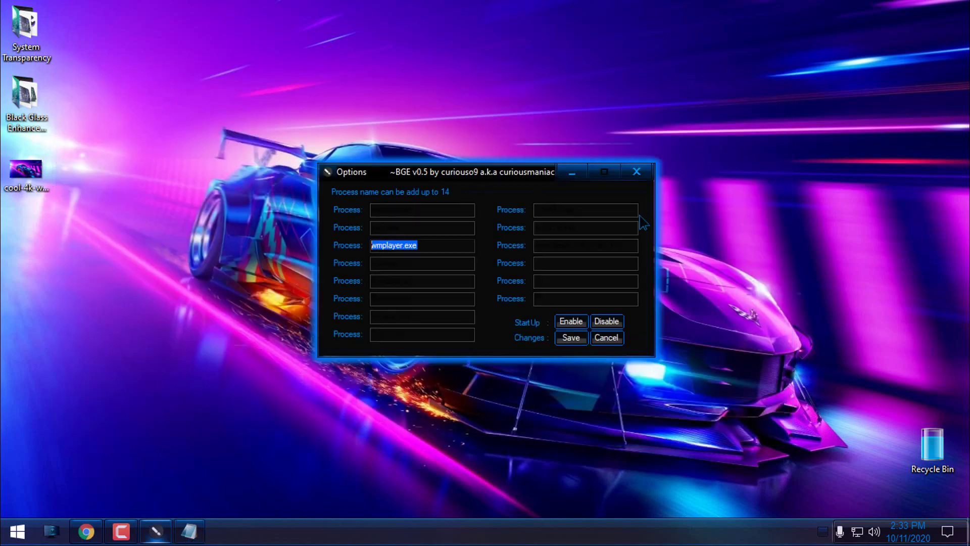
click(764, 79)
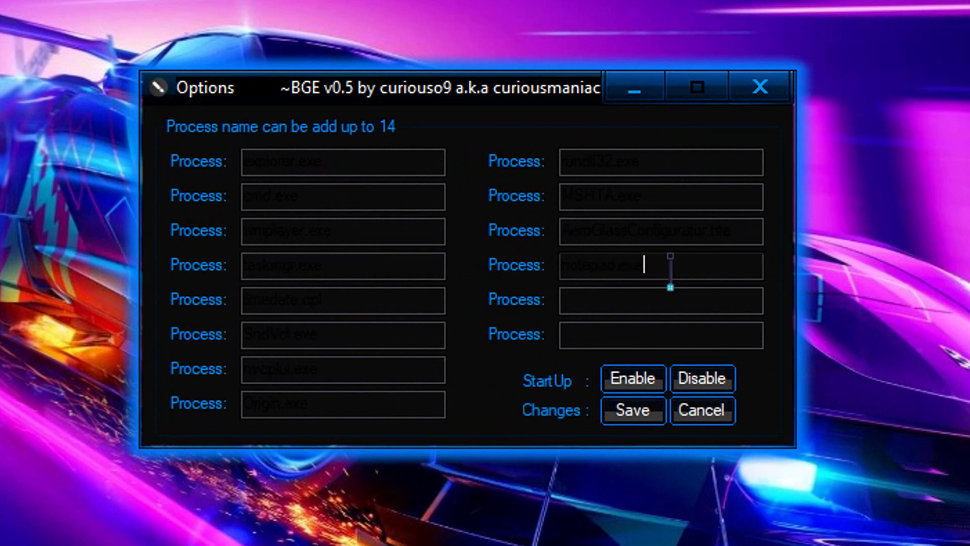
double_click(622, 265)
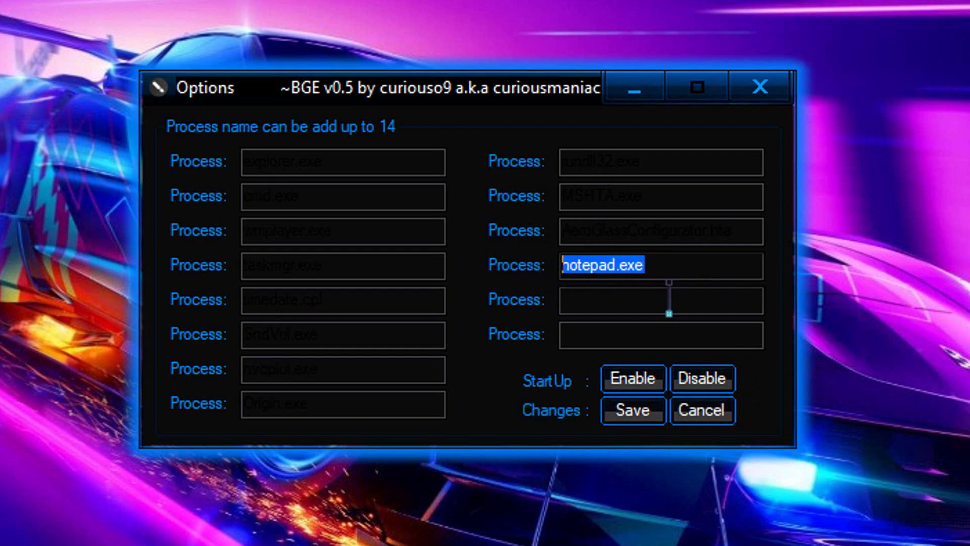
Step: Save the process list, then test Notepad's glass look by typing sample digits before closing it
click(669, 298)
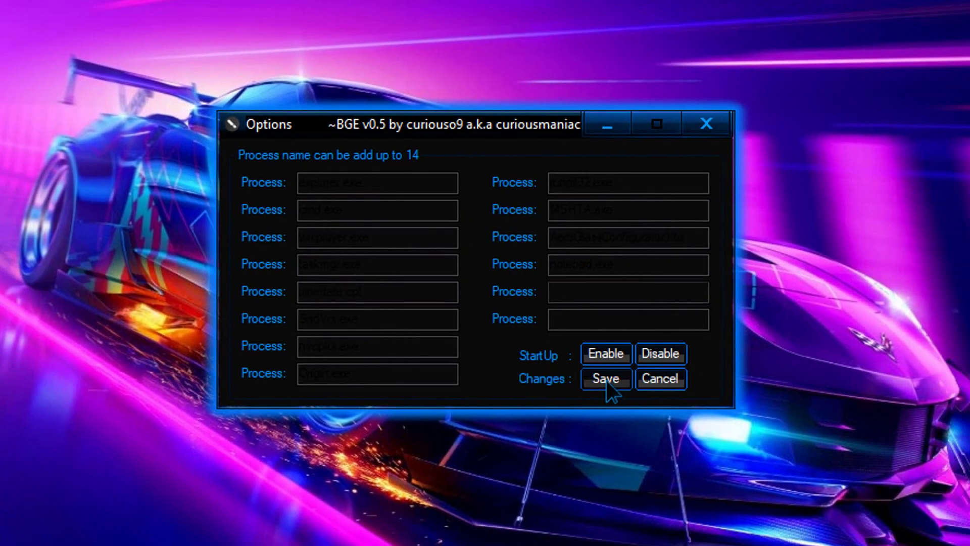
click(632, 411)
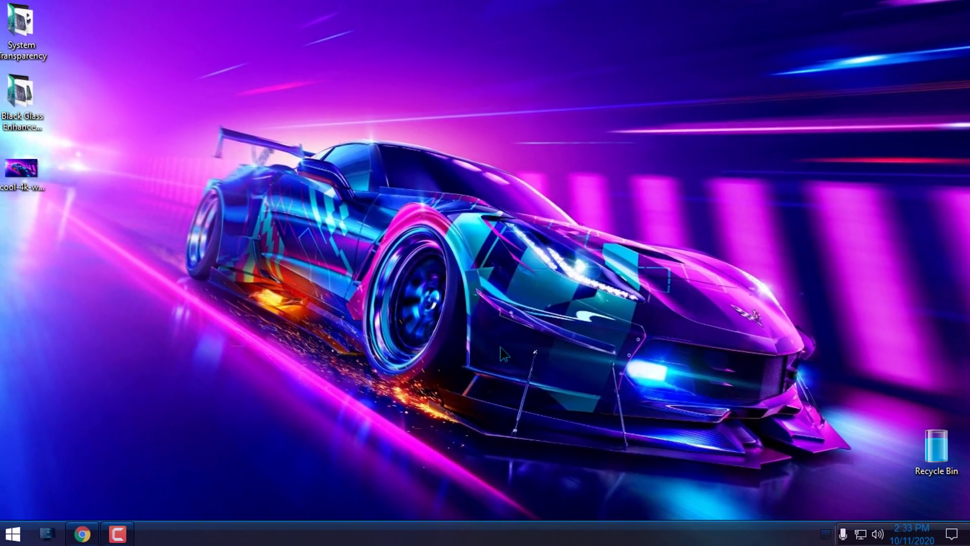
click(16, 532)
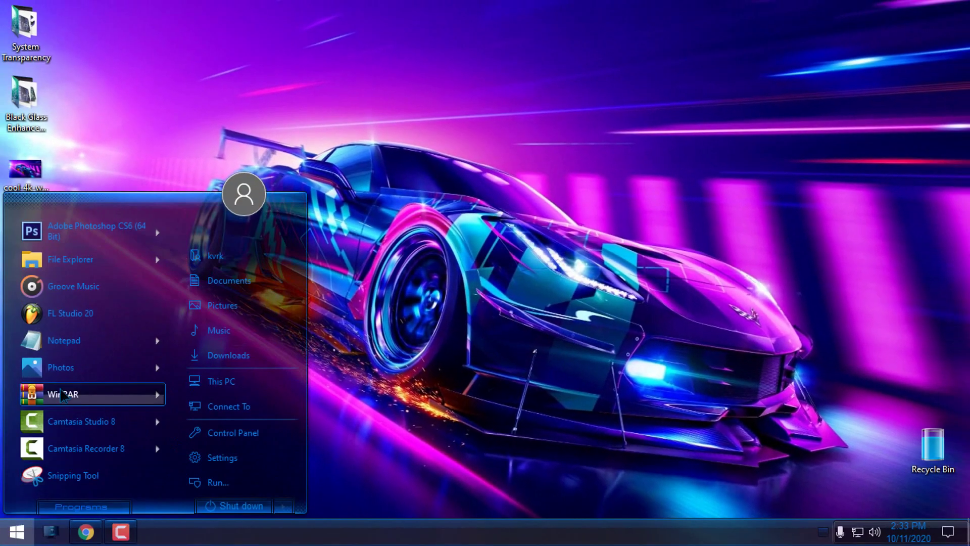
click(68, 344)
drag(296, 86, 334, 100)
text(25641415451456541654)
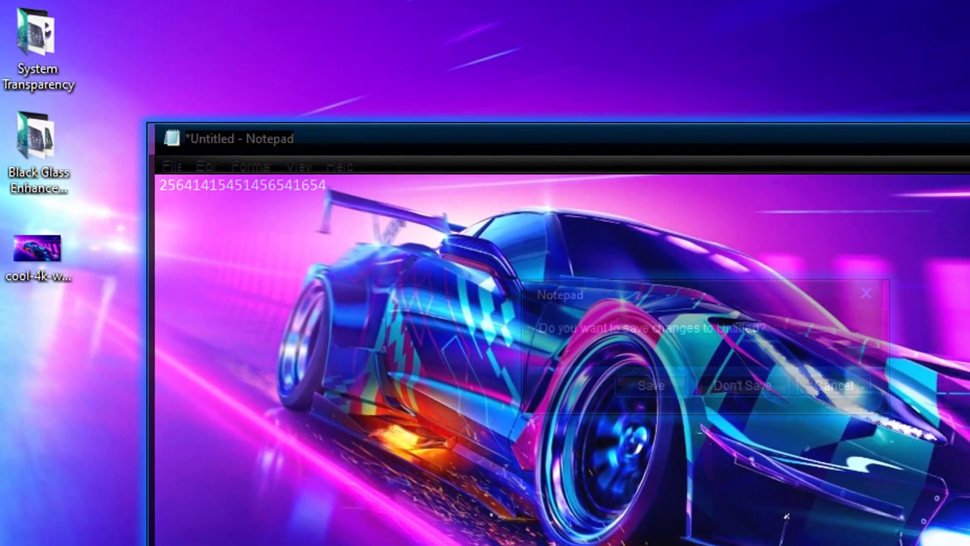
key(alt+F4)
Step: Close Notepad without saving and reopen Black Glass Enhanced Options from the tray
click(503, 263)
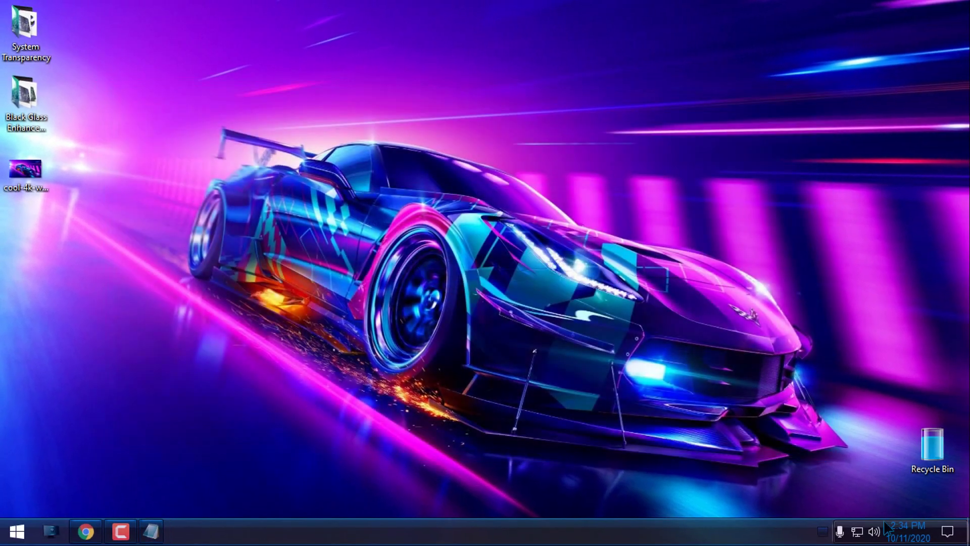
click(823, 530)
right_click(835, 504)
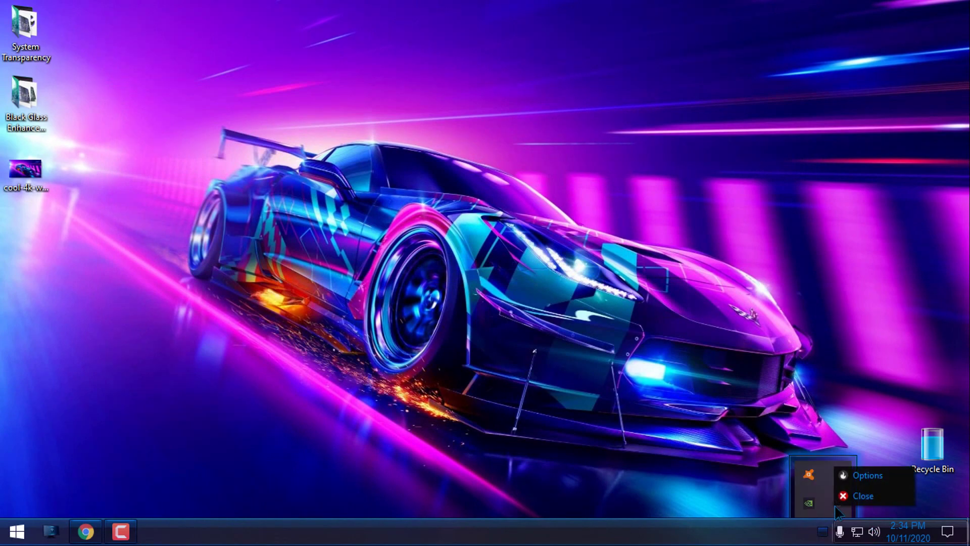
click(869, 476)
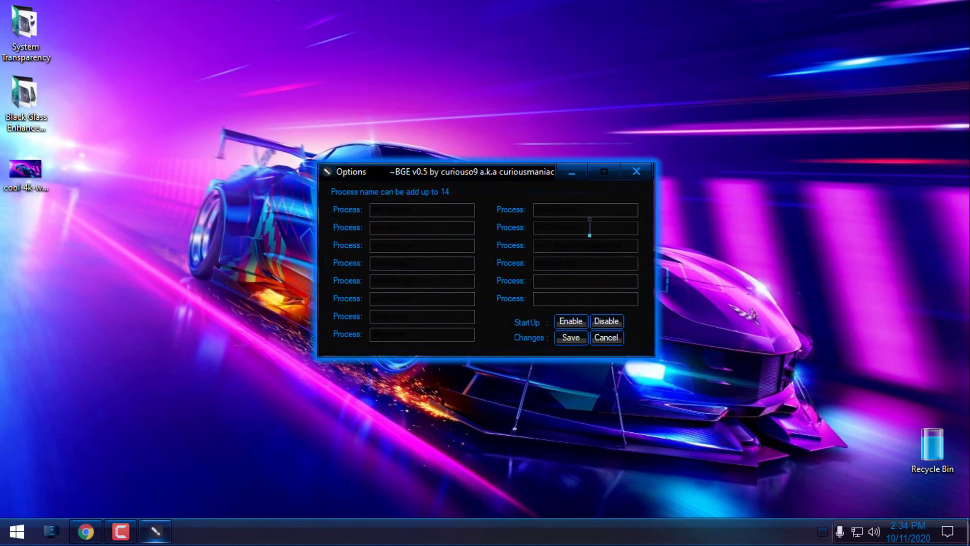
Step: Review the rundll32.exe, nvcplui.exe and Origin.exe entries in the process list
drag(595, 227, 530, 227)
drag(596, 209, 528, 209)
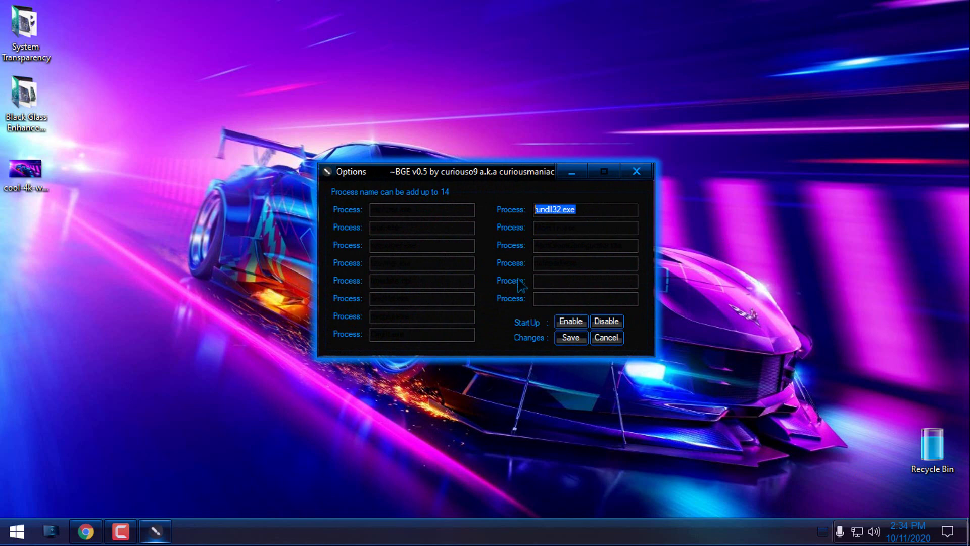
drag(451, 316, 369, 315)
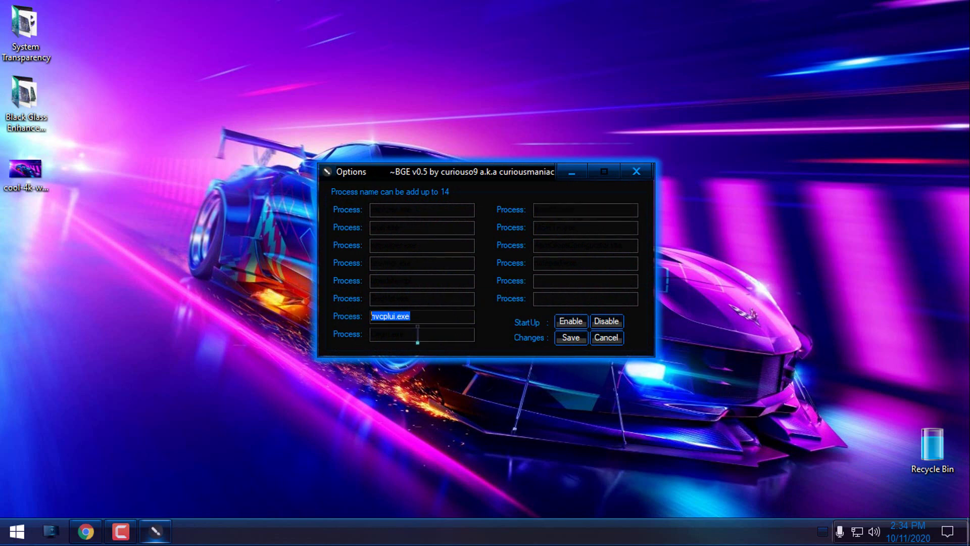
drag(424, 335, 350, 337)
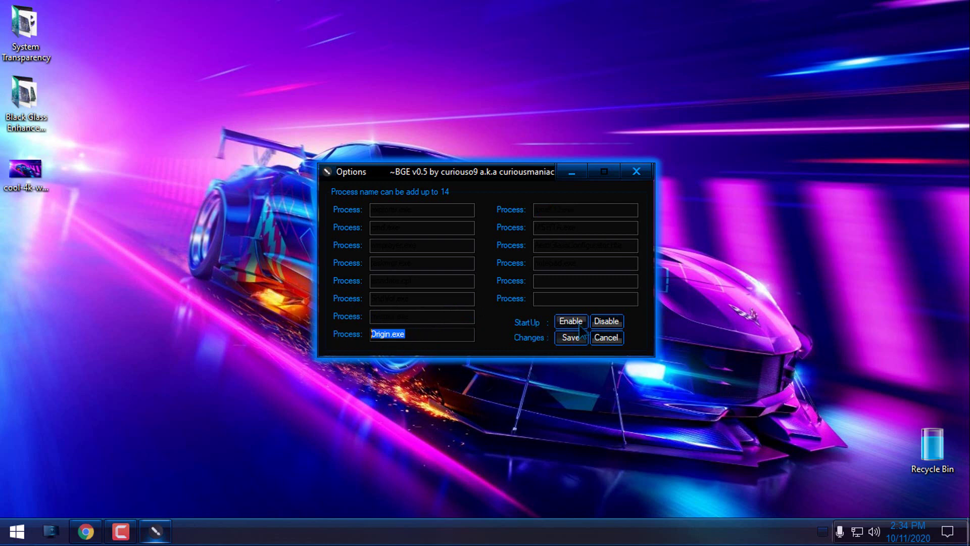
Step: Cancel Options and view the glass-styled This PC window restored and maximized, then close it
click(618, 342)
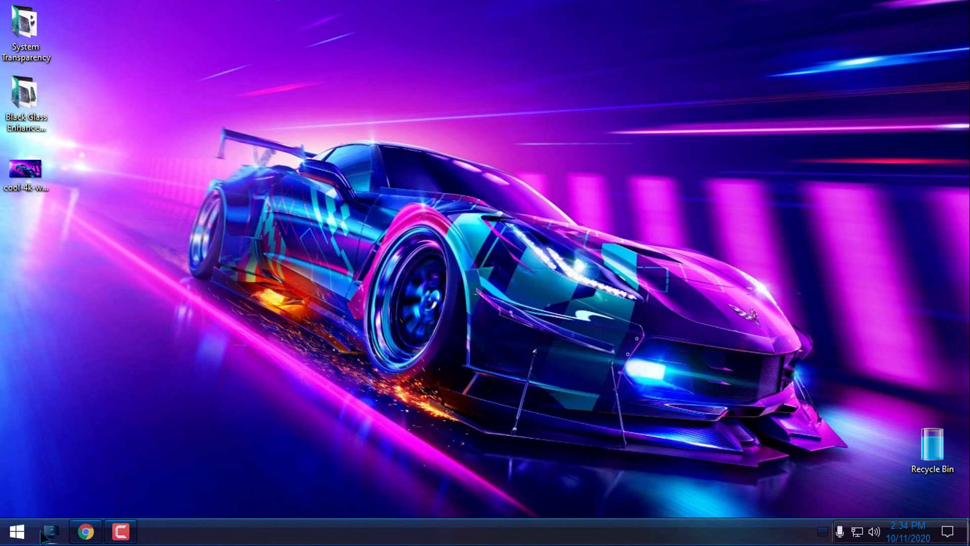
key(super+e)
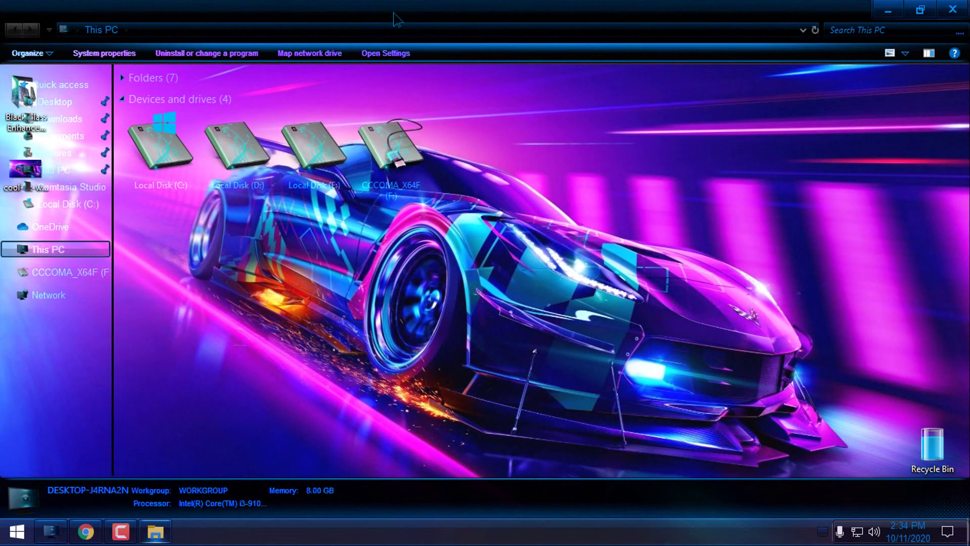
drag(400, 7, 442, 104)
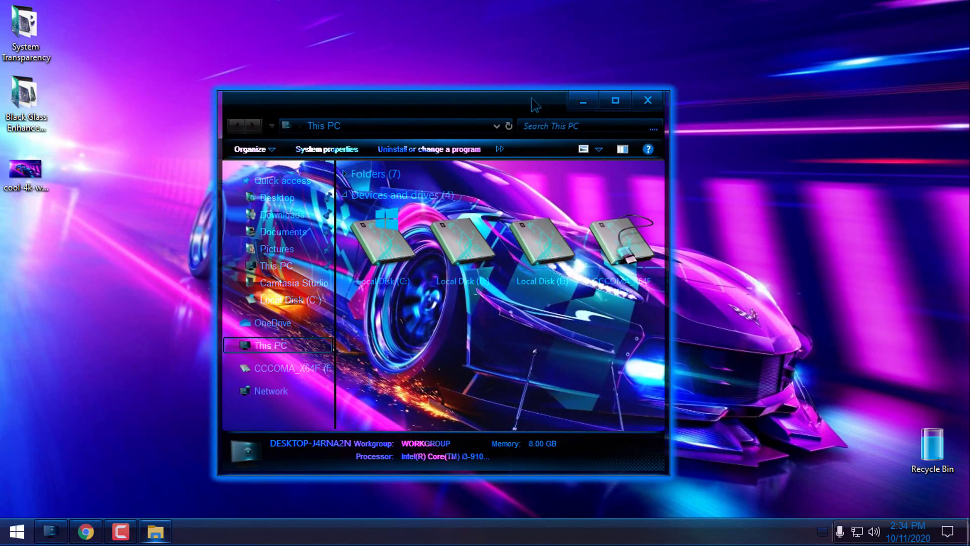
click(622, 105)
click(955, 9)
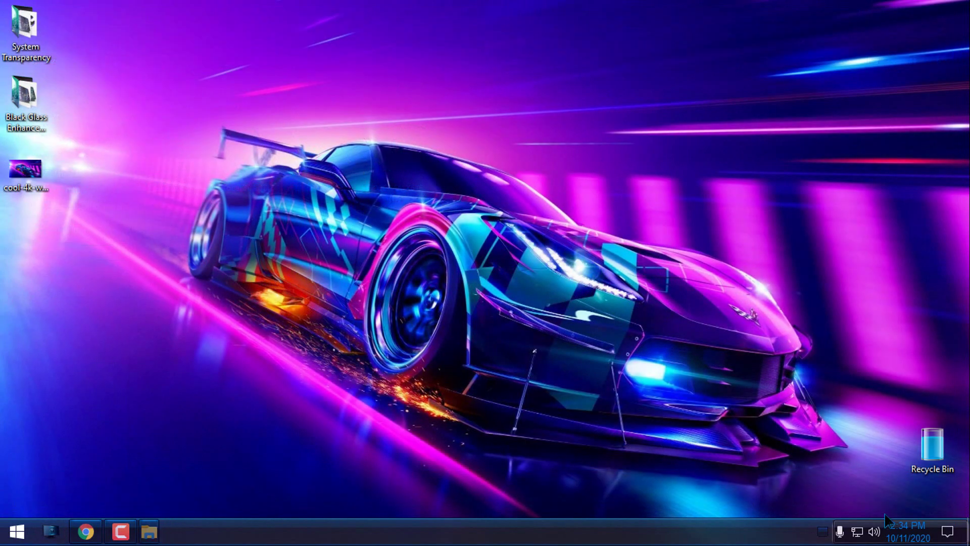
Step: Quit Black Glass Enhanced from its tray icon
click(823, 530)
right_click(837, 504)
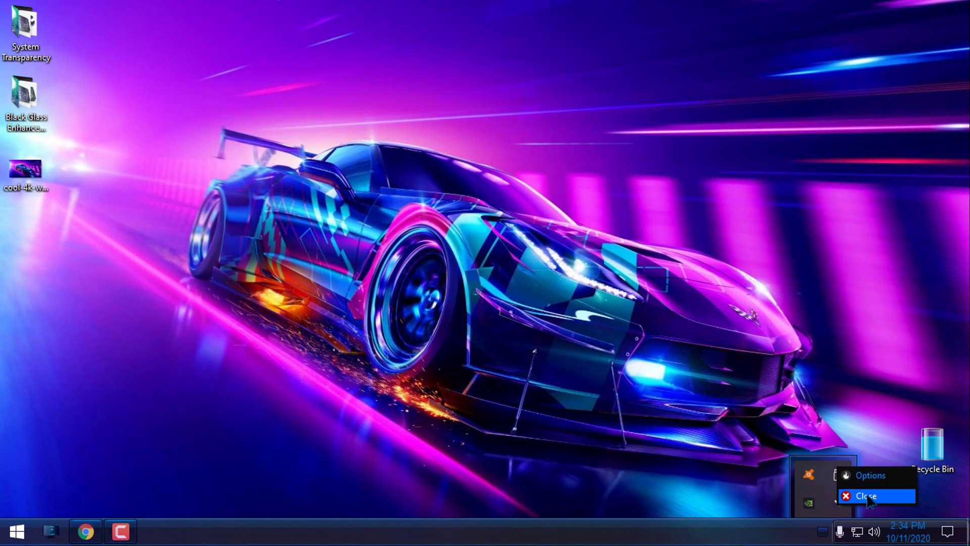
click(862, 496)
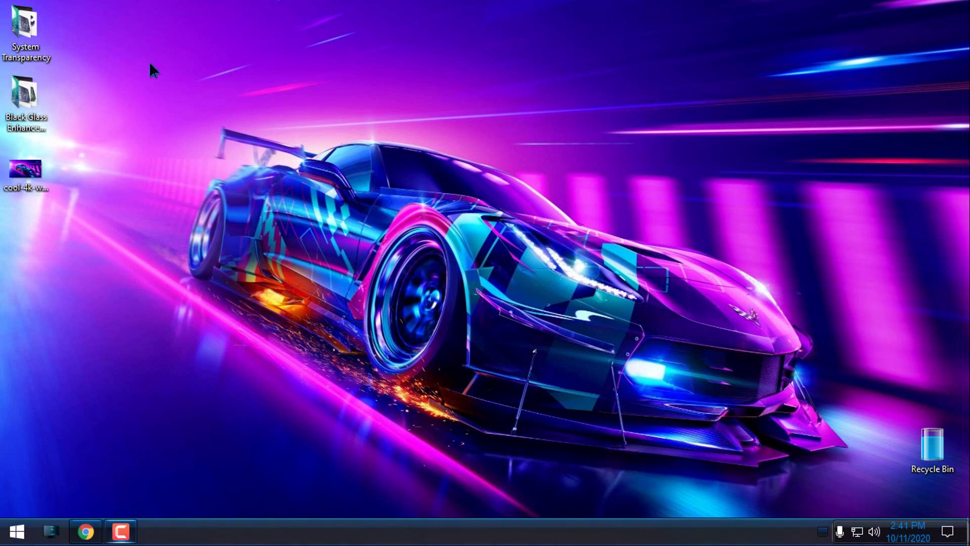
Step: Copy the System Transparency program and paste it into the Startup folder
double_click(43, 27)
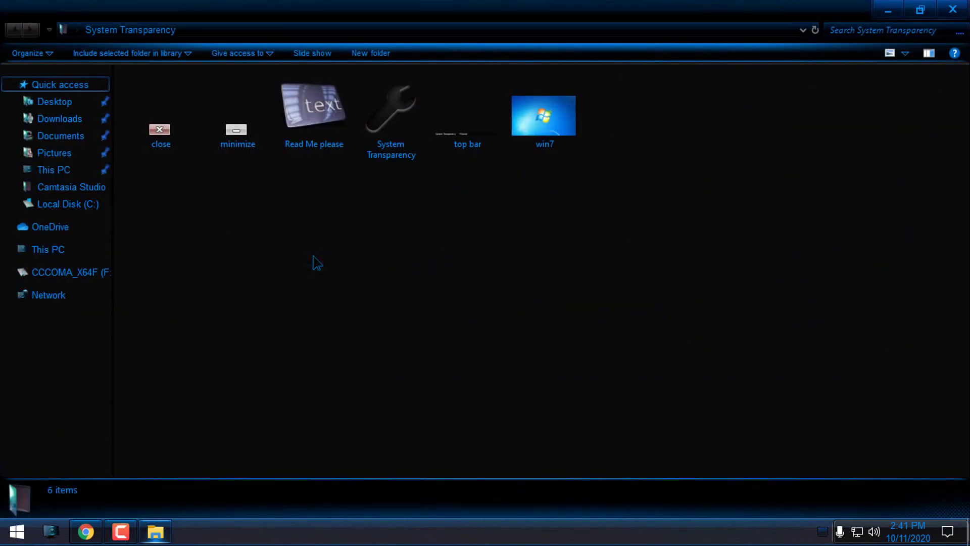
right_click(401, 96)
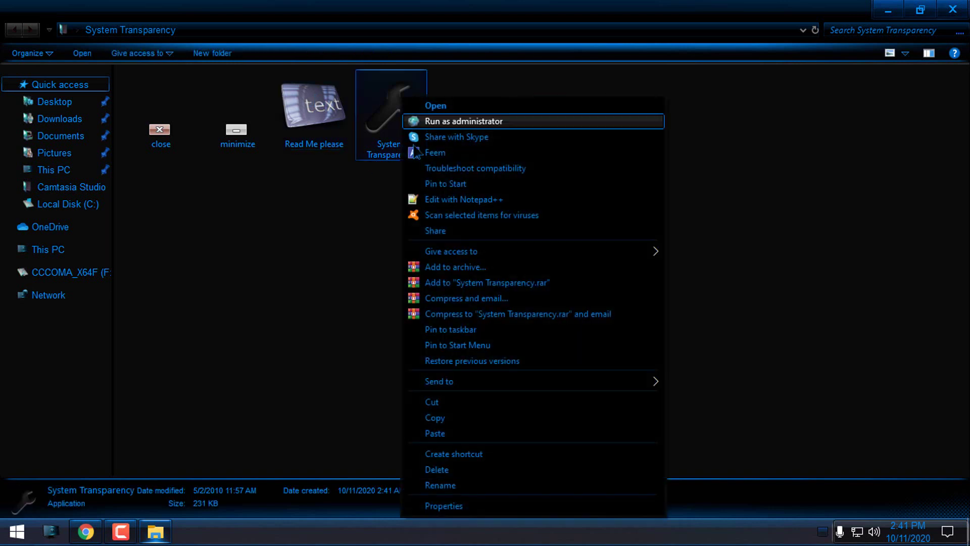
click(487, 421)
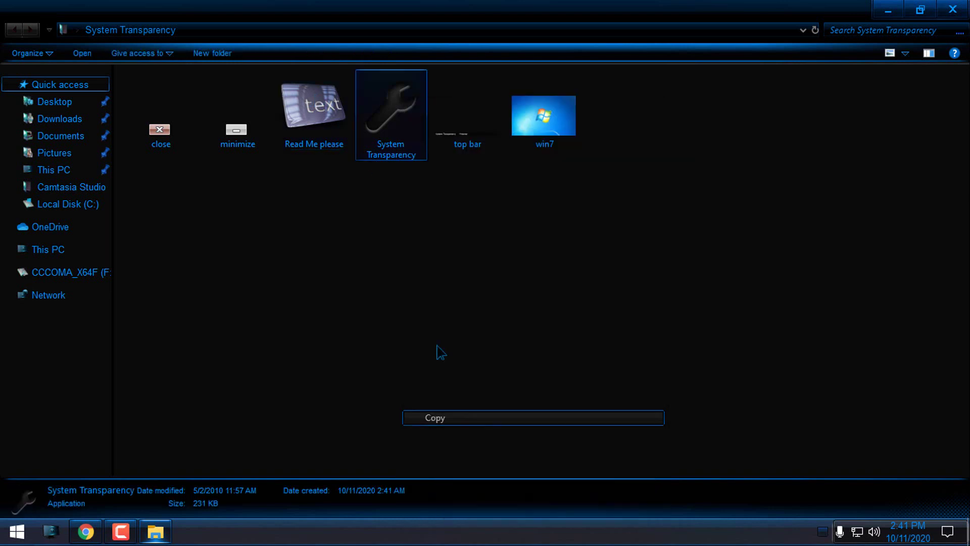
click(195, 30)
text(s)
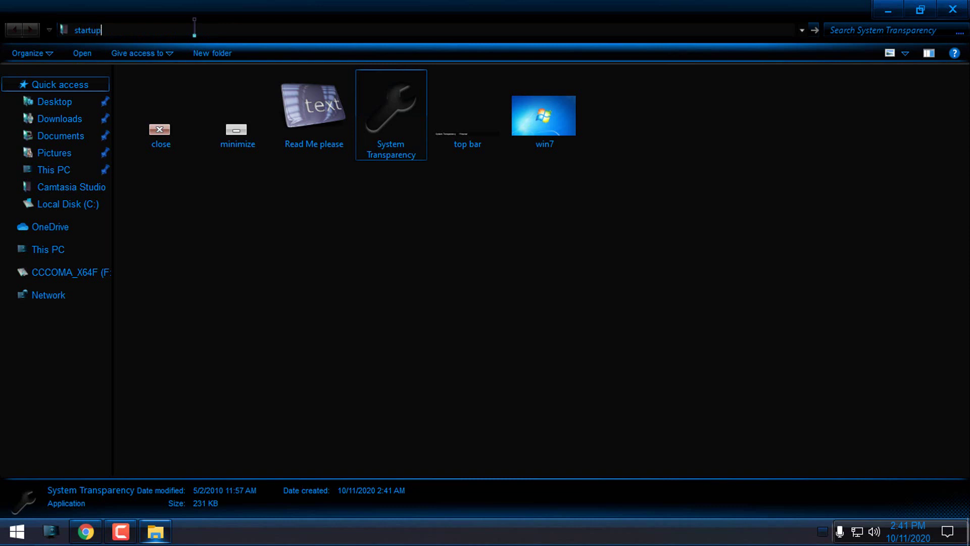
text(tartup)
key(Return)
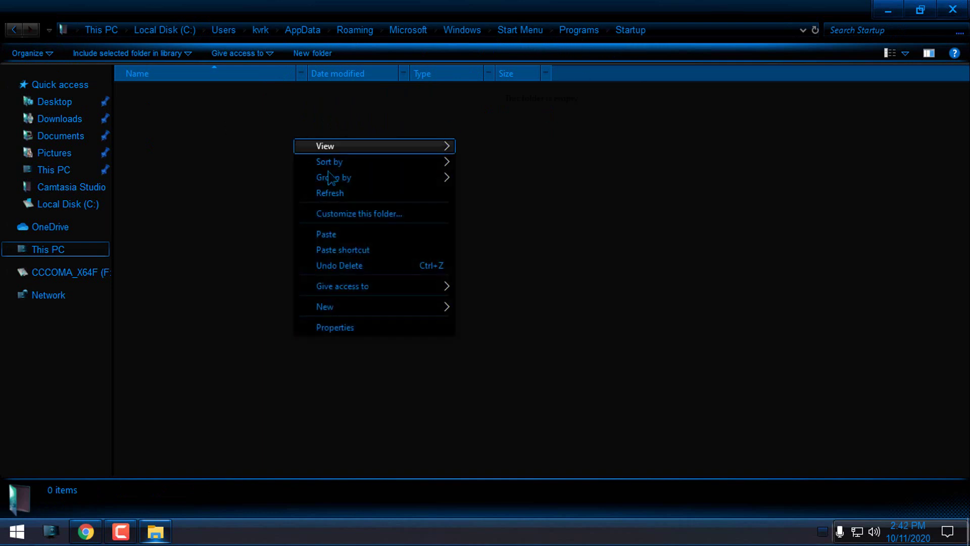
click(348, 236)
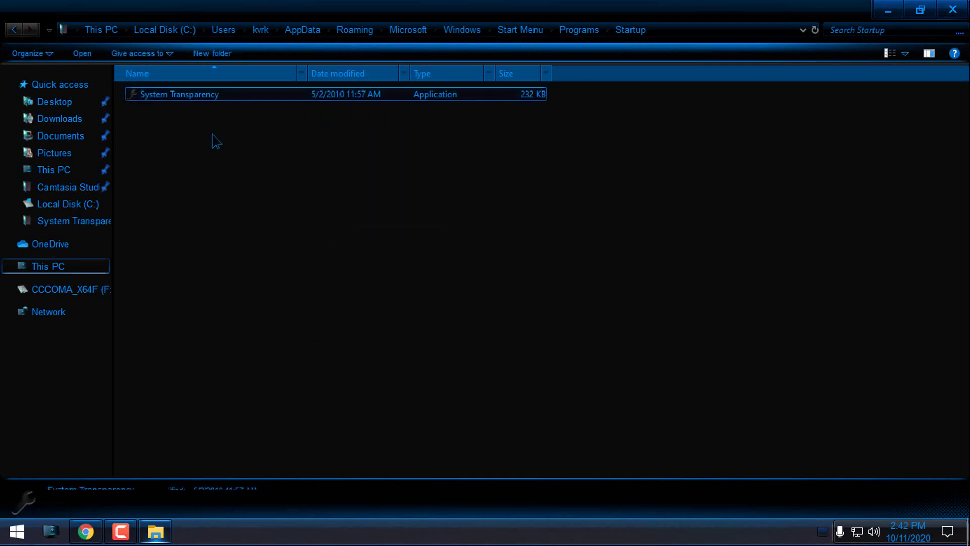
Step: Run System Transparency from Startup as administrator and open This PC to check the see-through effect
click(186, 156)
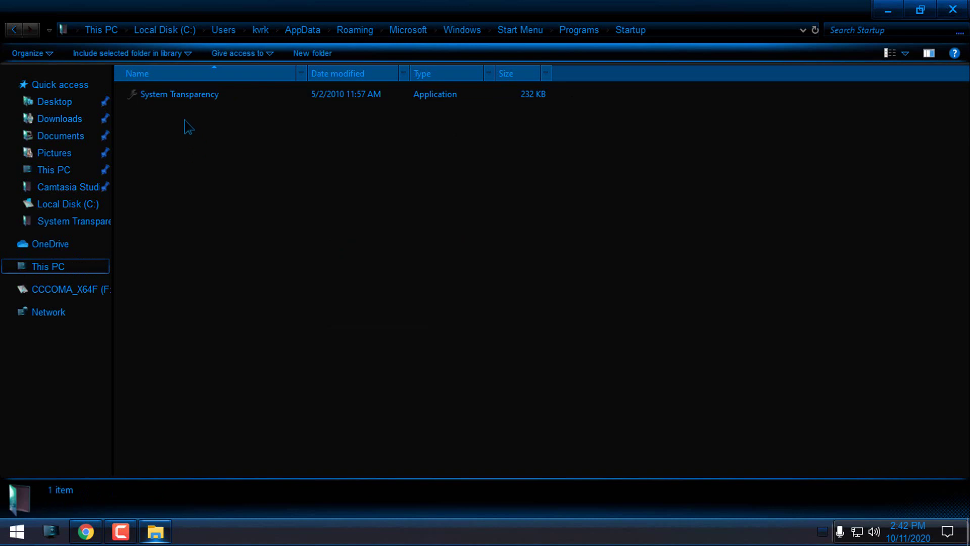
right_click(175, 95)
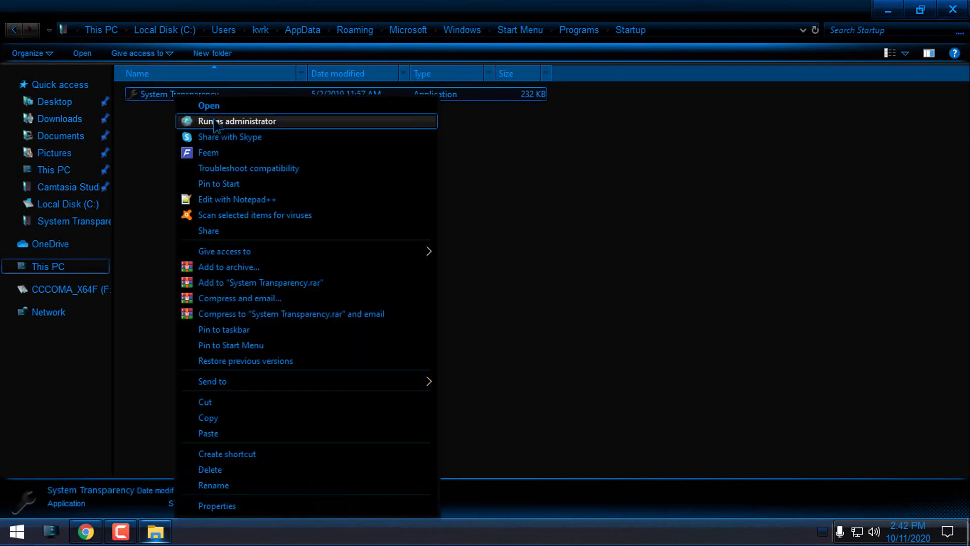
click(216, 122)
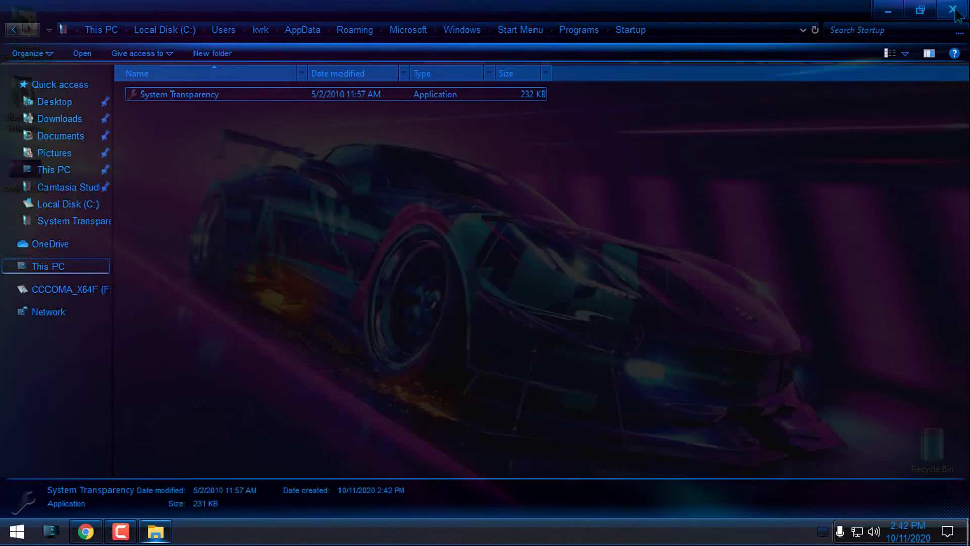
click(958, 16)
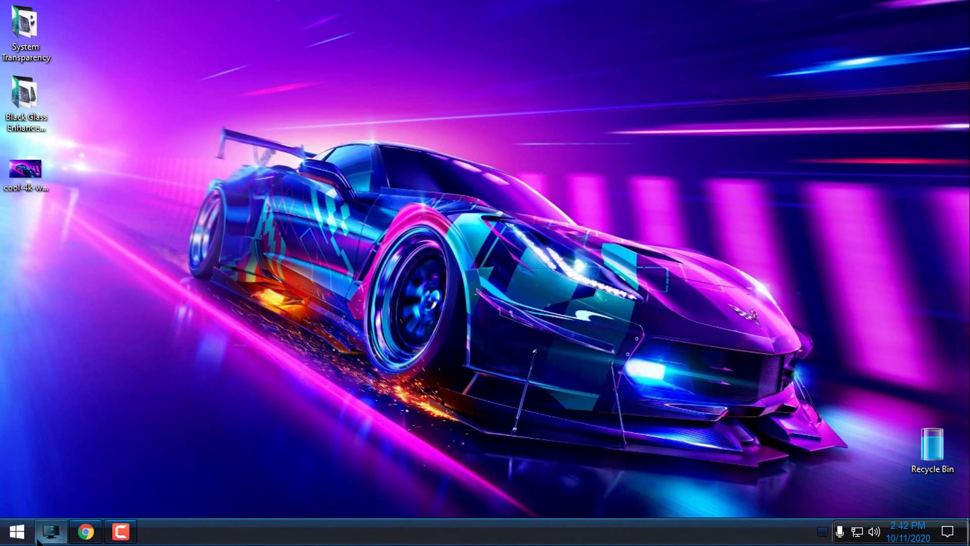
click(51, 531)
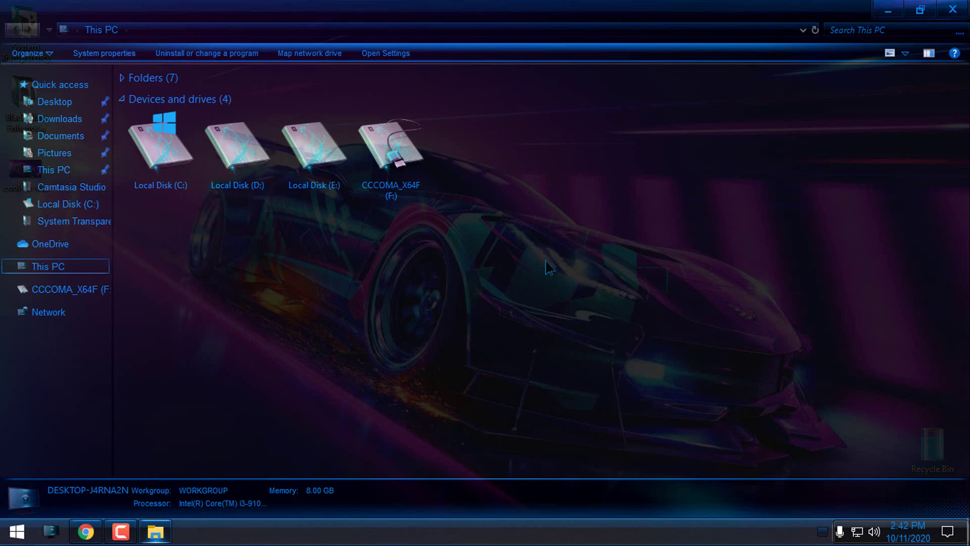
Step: Set System Transparency to level 200 with Affect Task Bar, Start Menu and all Explorer windows ticked
click(953, 9)
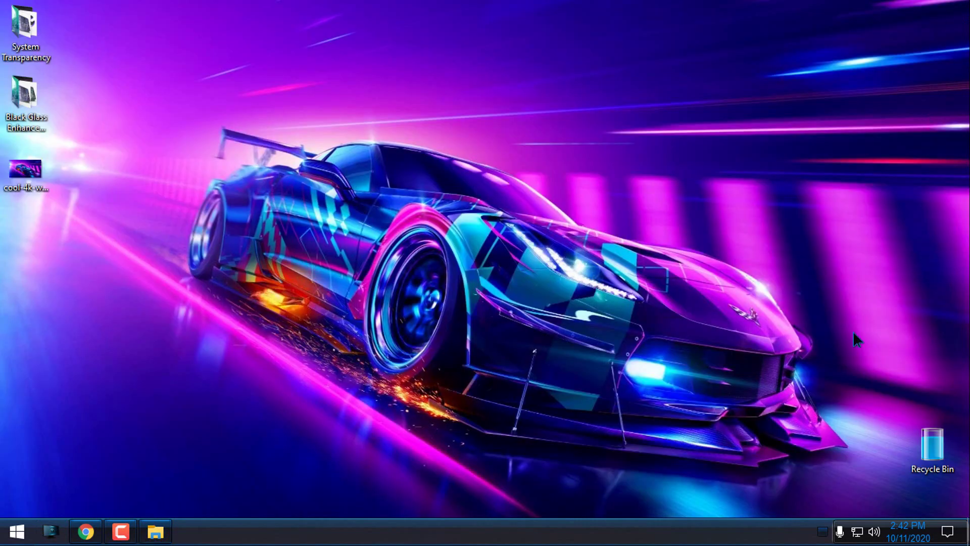
click(823, 531)
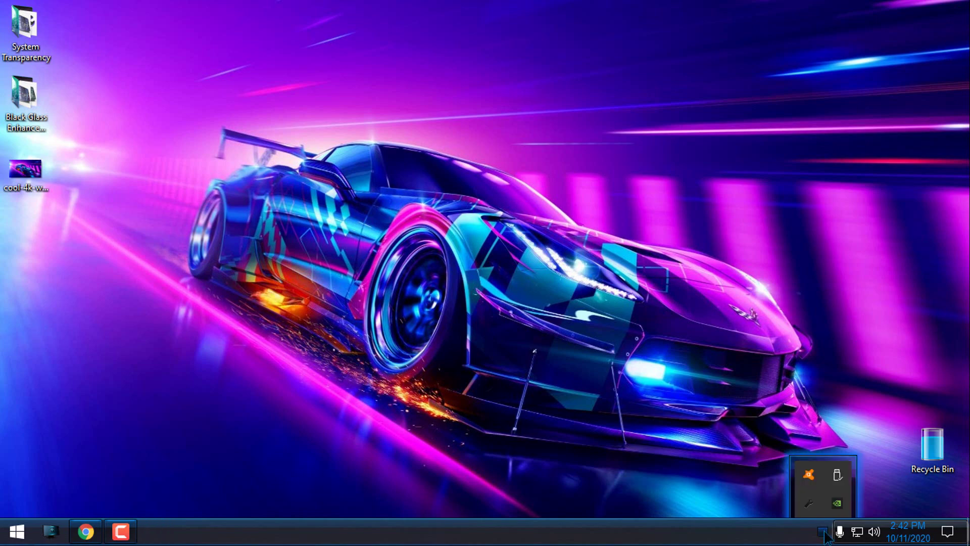
right_click(807, 508)
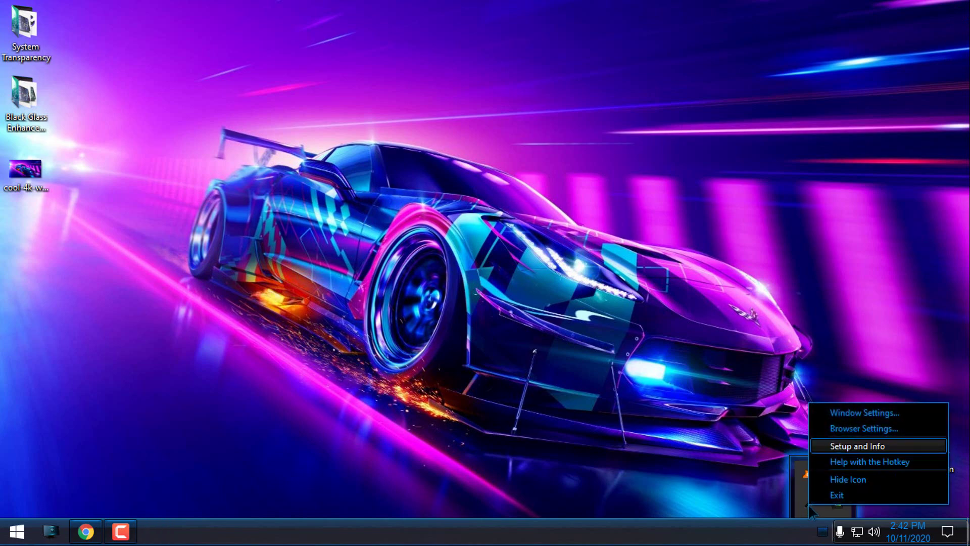
click(858, 446)
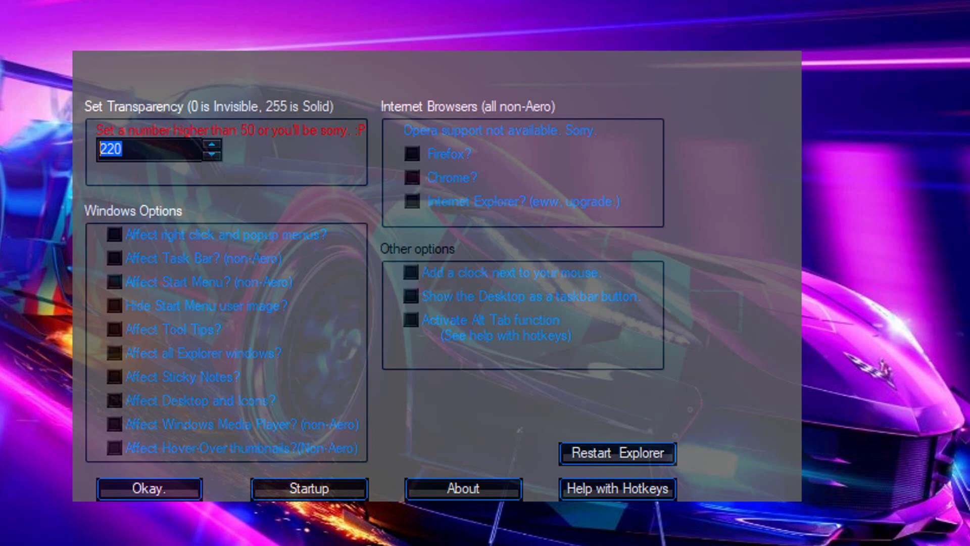
text(200)
key(ctrl+a)
click(114, 258)
click(115, 281)
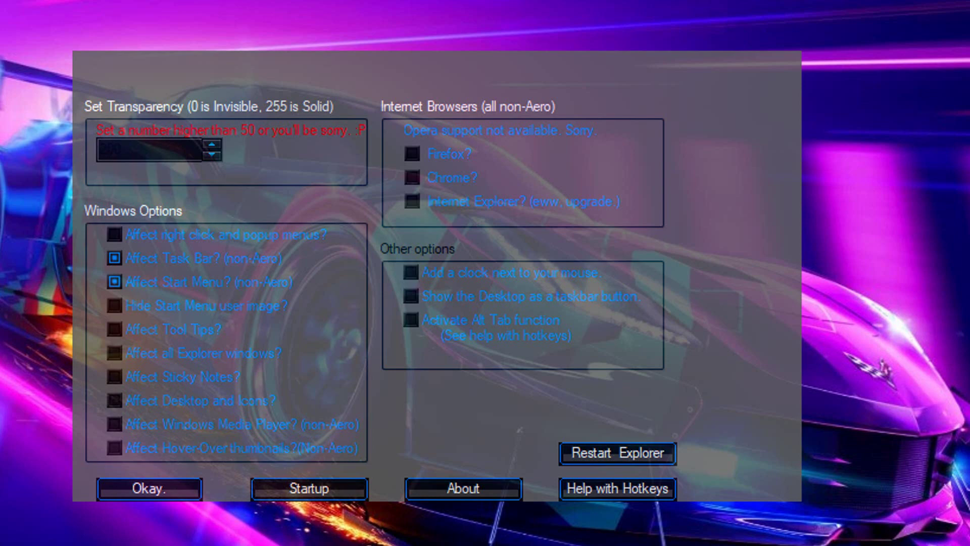
click(114, 352)
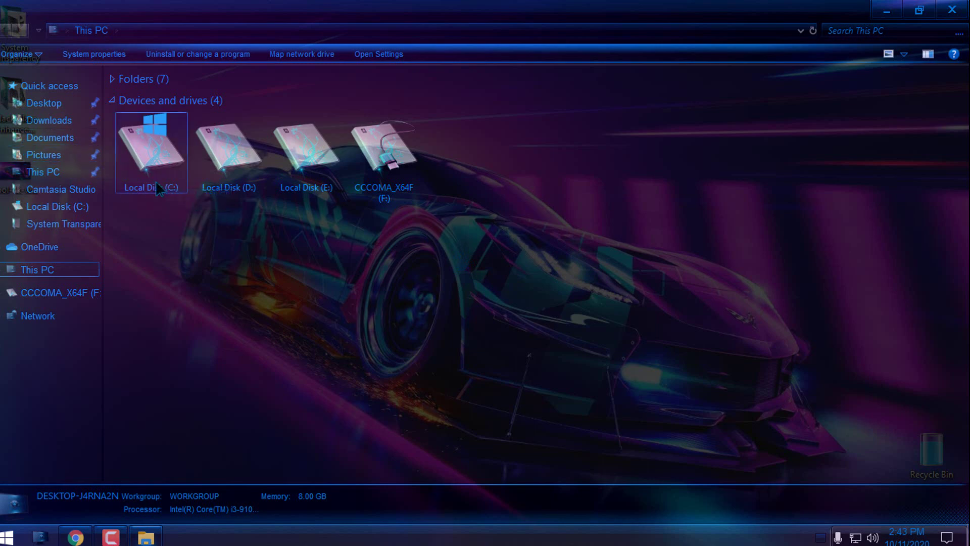
Step: Restore and re-maximize the translucent This PC window to preview it, then close it
drag(463, 11, 480, 64)
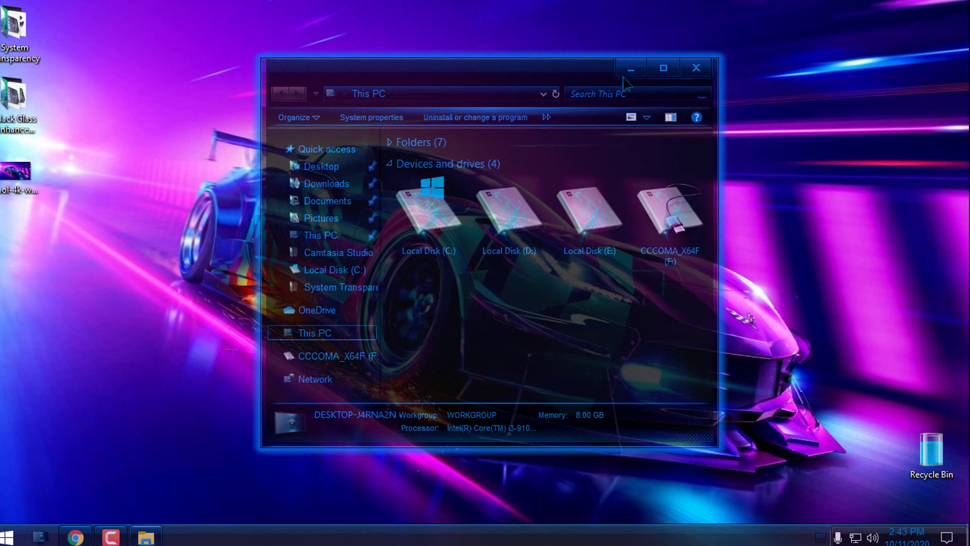
click(664, 68)
click(939, 18)
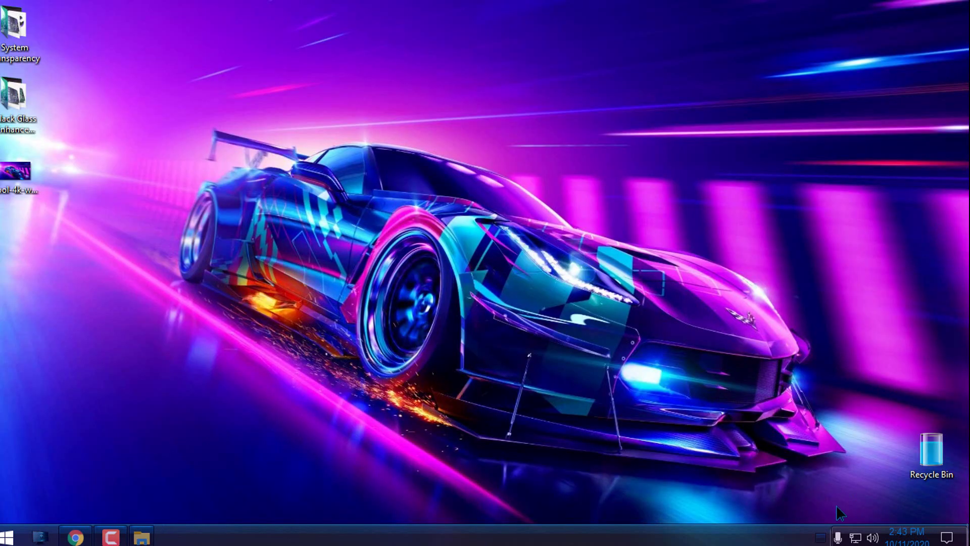
Step: Open System Transparency setup from the tray, then view Local Disk (C:) in a maximized This PC window
click(821, 537)
right_click(816, 504)
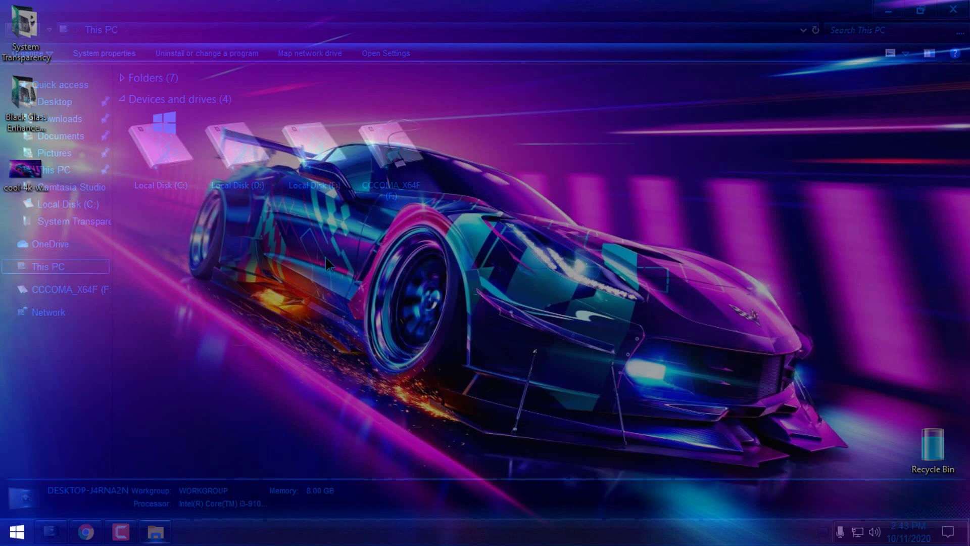
drag(244, 7, 351, 65)
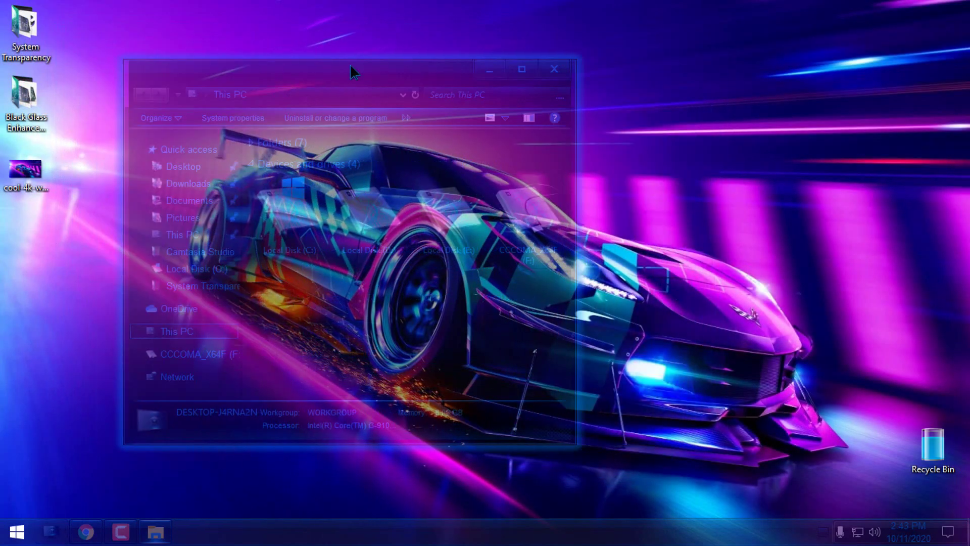
click(521, 71)
double_click(140, 167)
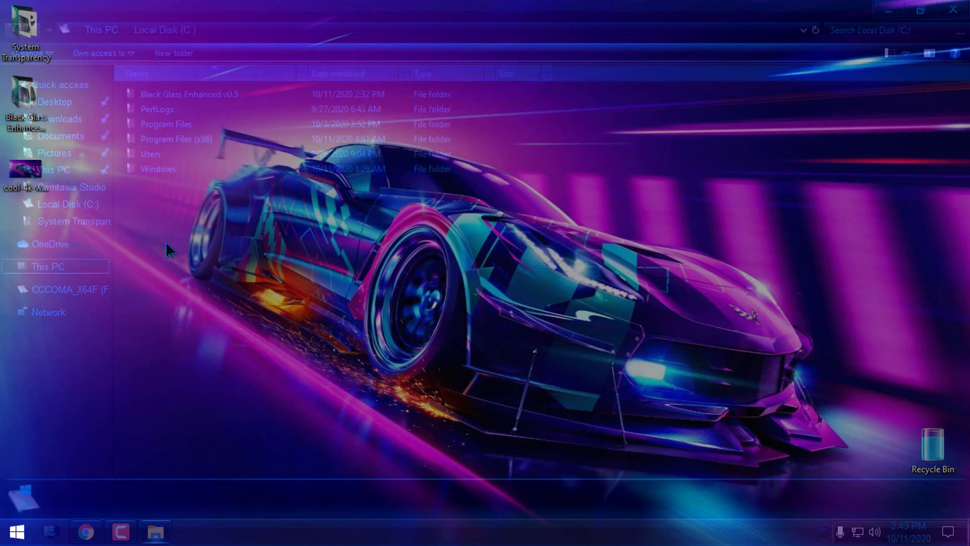
drag(167, 232, 237, 202)
Step: Change the System Transparency level from 100 to 210, then reopen Local Disk (C:) to check it
click(958, 14)
click(824, 532)
right_click(808, 503)
key(Up)
key(Return)
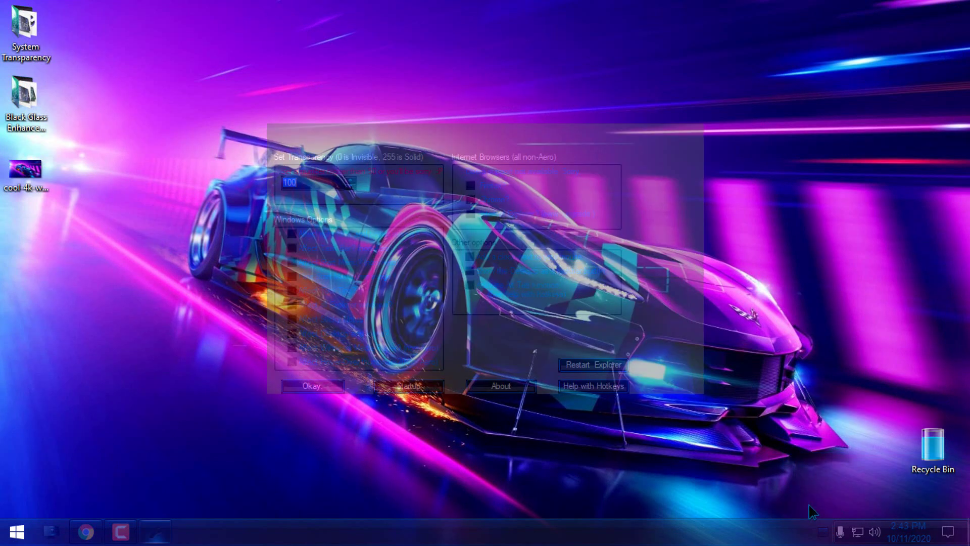
key(BackSpace)
text(210)
click(311, 386)
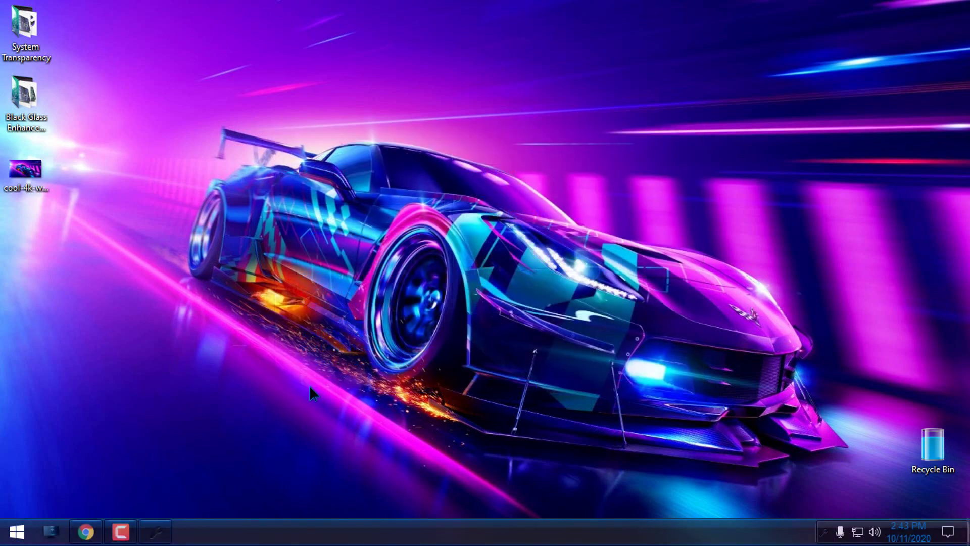
click(39, 540)
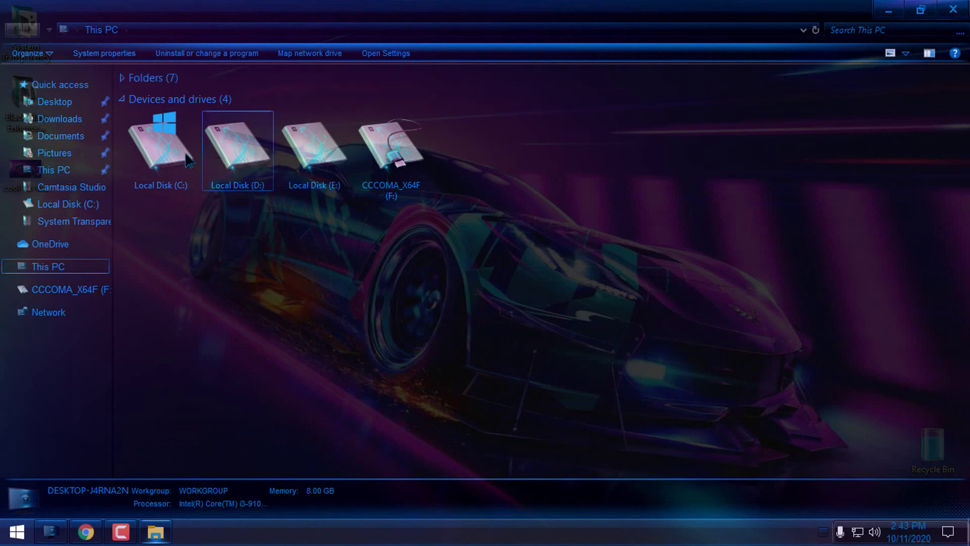
double_click(162, 152)
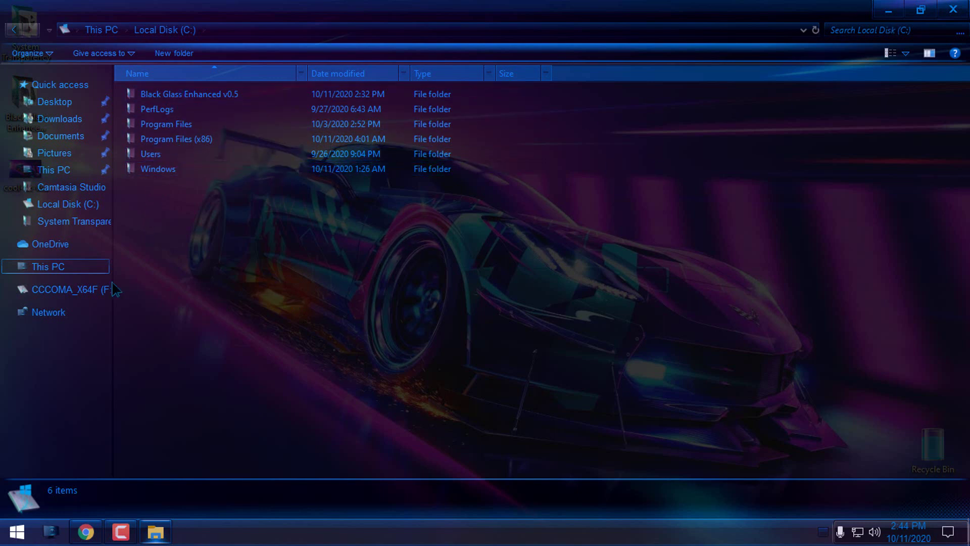
click(953, 9)
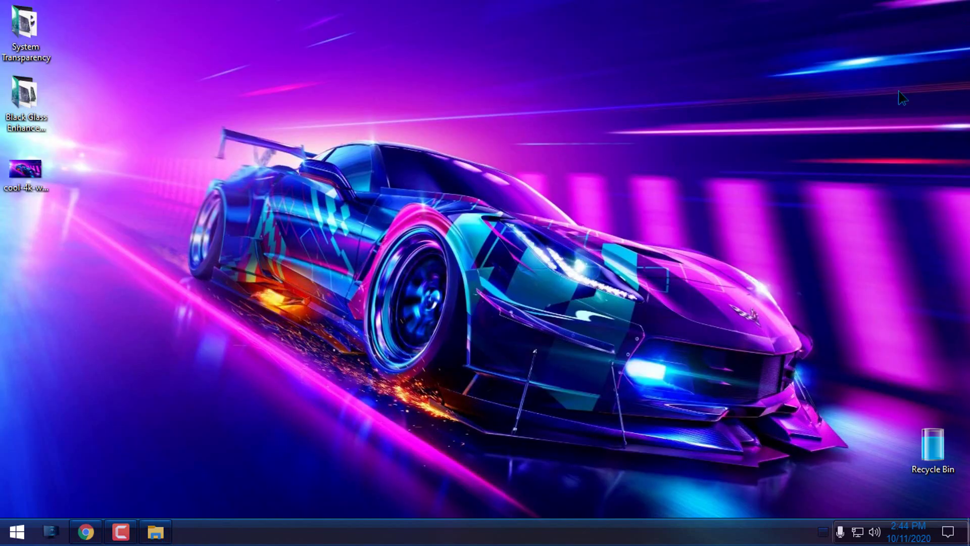
click(822, 532)
right_click(815, 502)
key(Up)
key(Up)
key(Up)
key(Up)
key(Return)
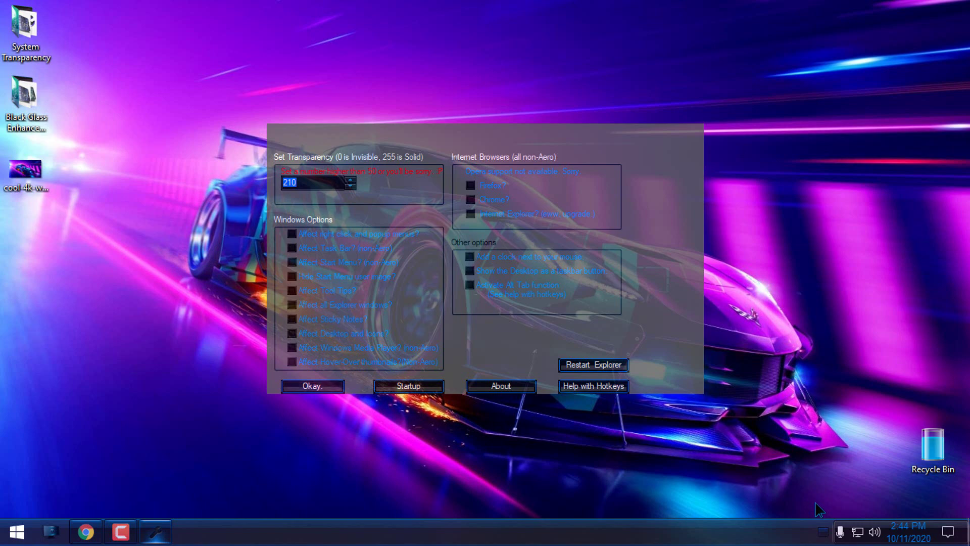
key(Return)
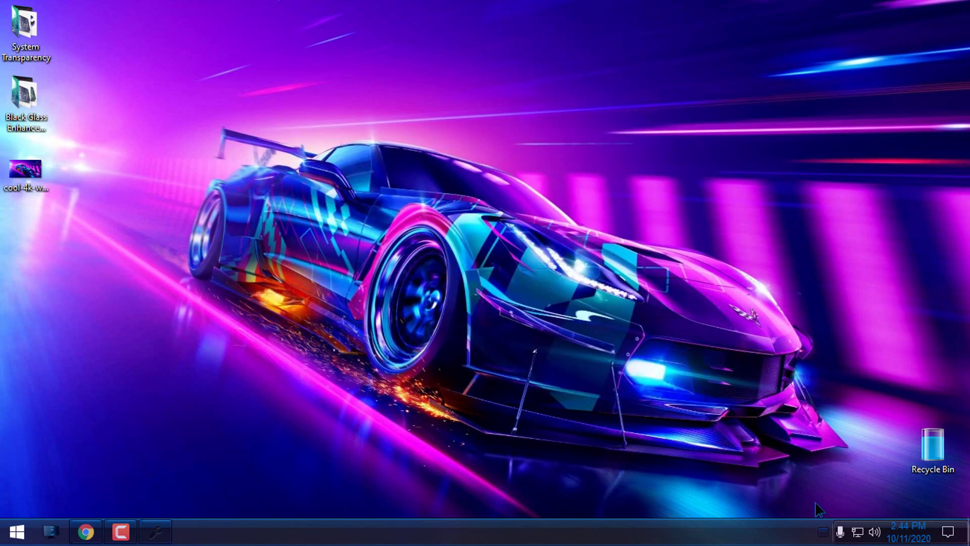